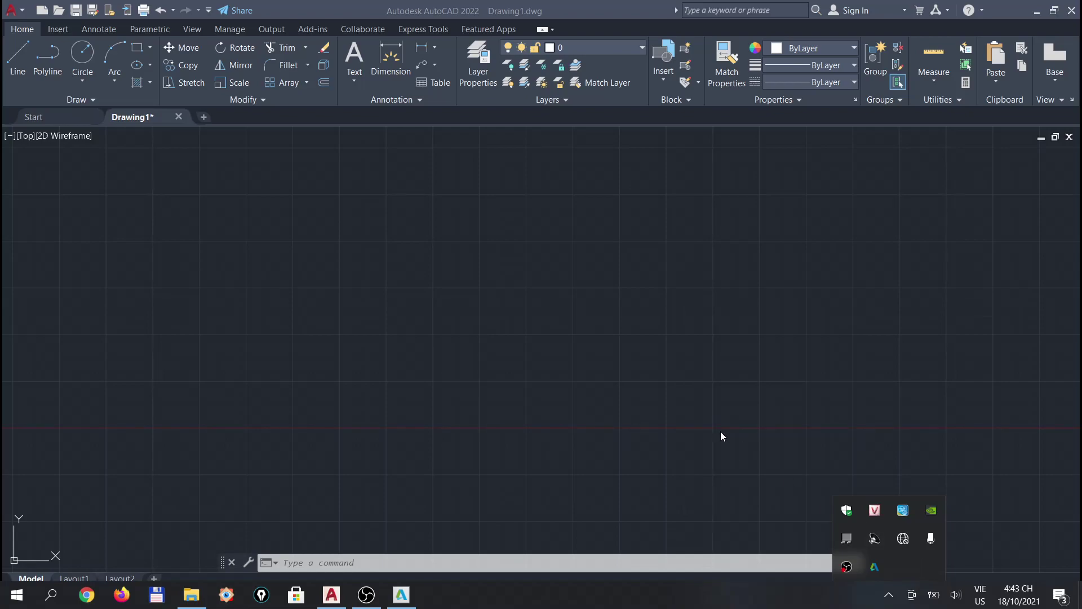
# Close the tray popup and return focus to the blank Drawing1
pyautogui.click(722, 434)
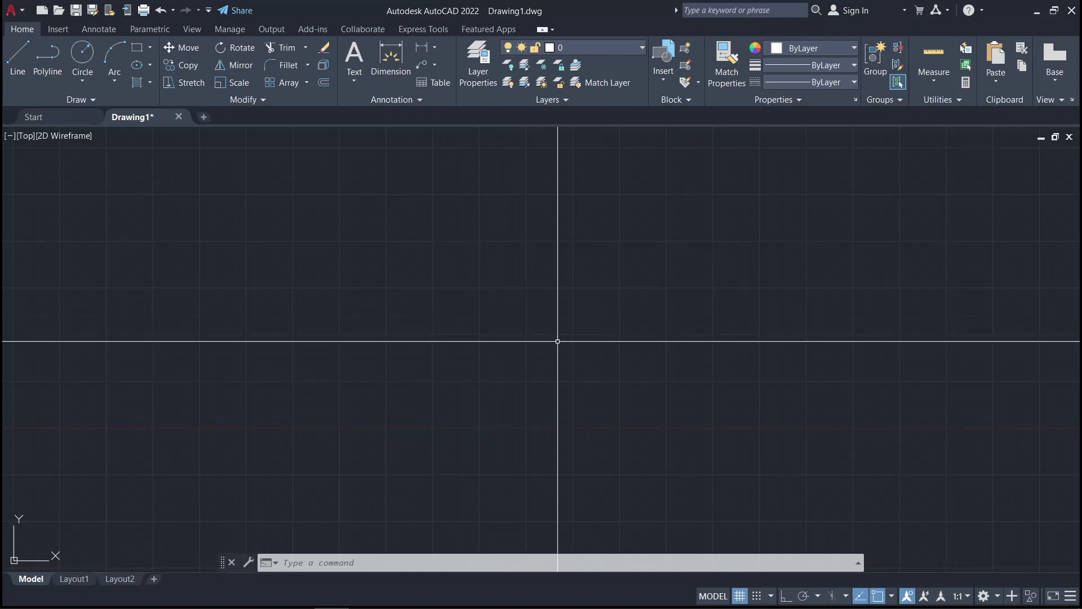
# Draw a vertical line with Ortho turned on
pyautogui.write('l')
pyautogui.press('Return')
pyautogui.click(472, 242)
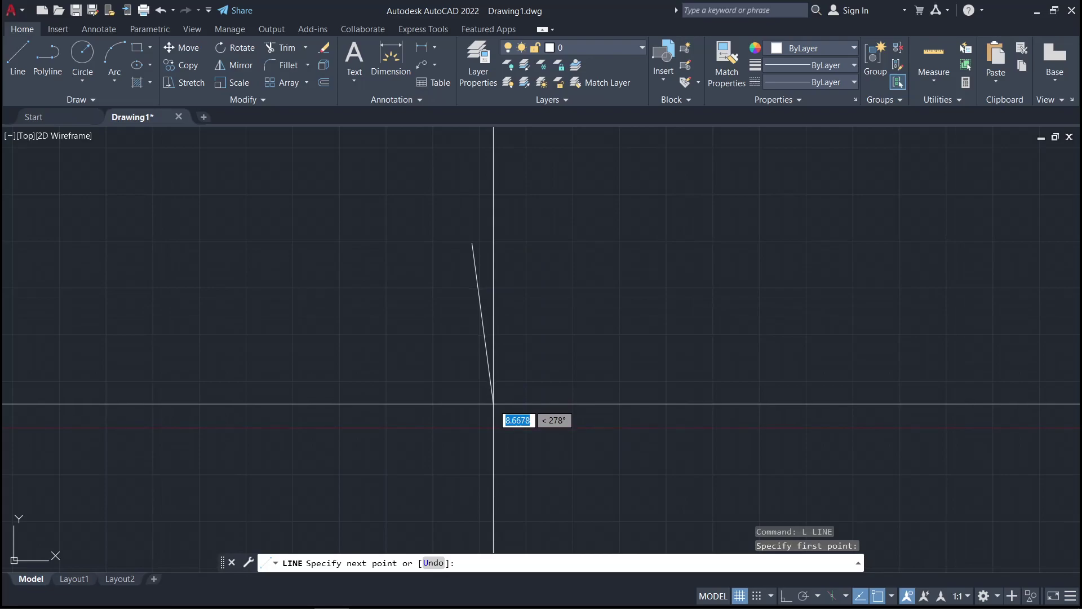
pyautogui.press('F8')
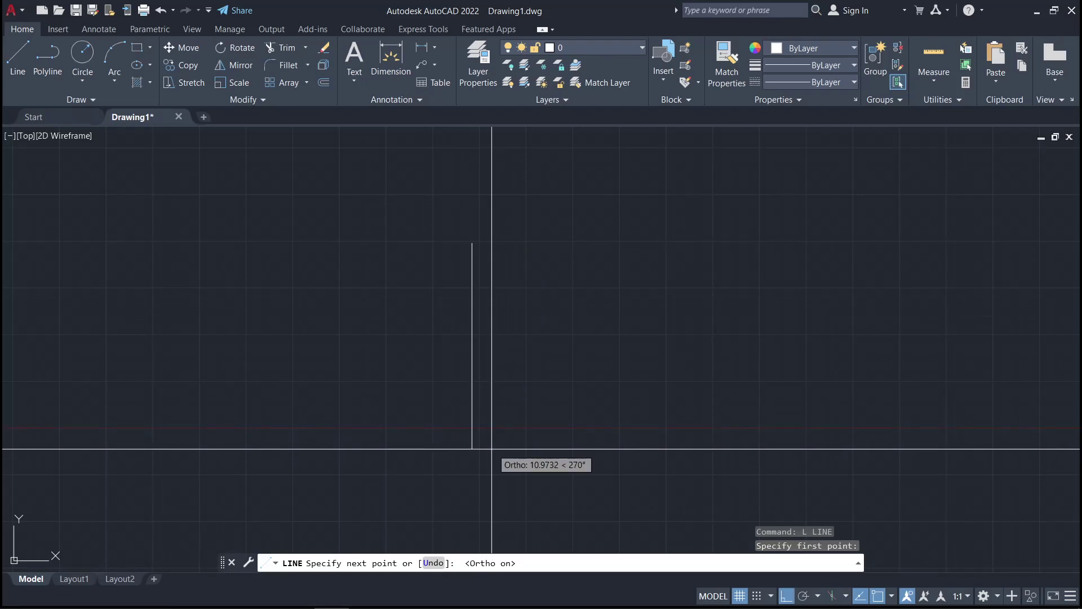
pyautogui.click(490, 449)
pyautogui.press('Return')
pyautogui.write('PL')
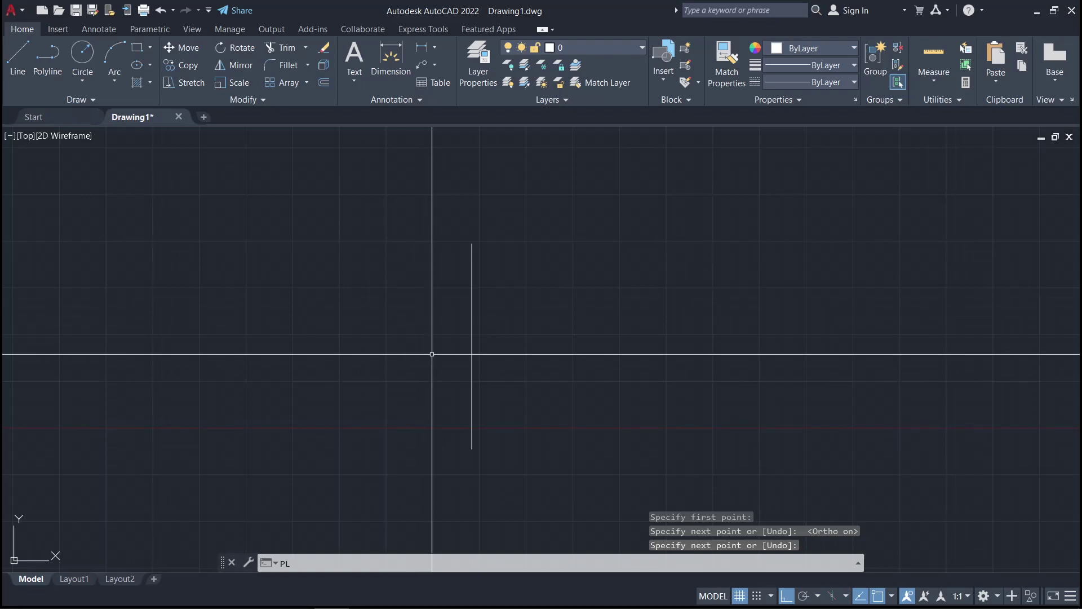
# Draw a closed right-triangle polyline left of the line, its vertical side facing it
pyautogui.press('Return')
pyautogui.click(362, 389)
pyautogui.click(442, 390)
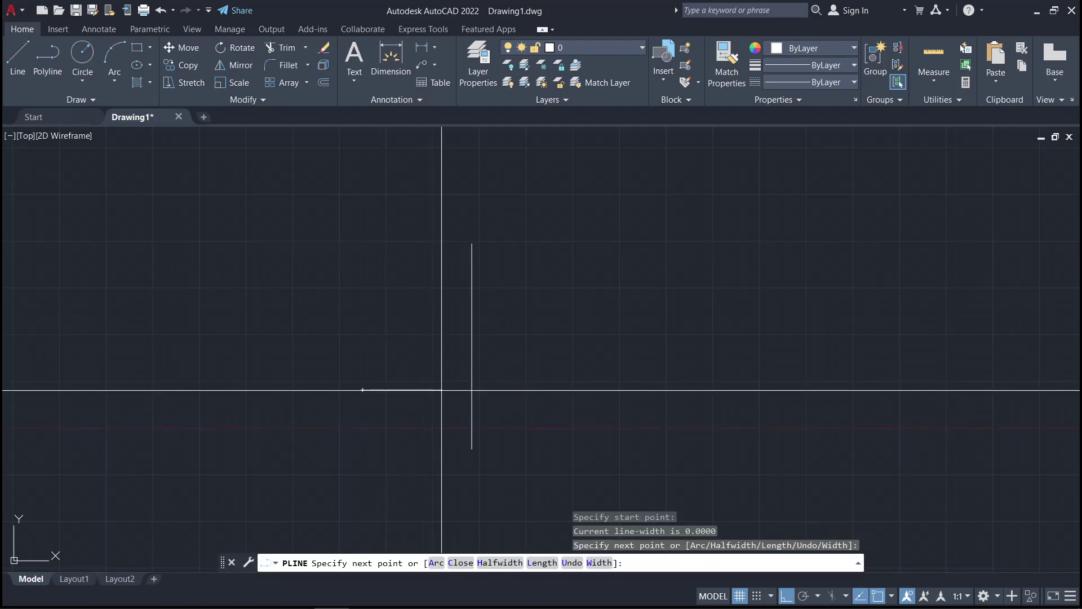
pyautogui.click(439, 284)
pyautogui.click(363, 390)
pyautogui.press('Return')
pyautogui.write('MI')
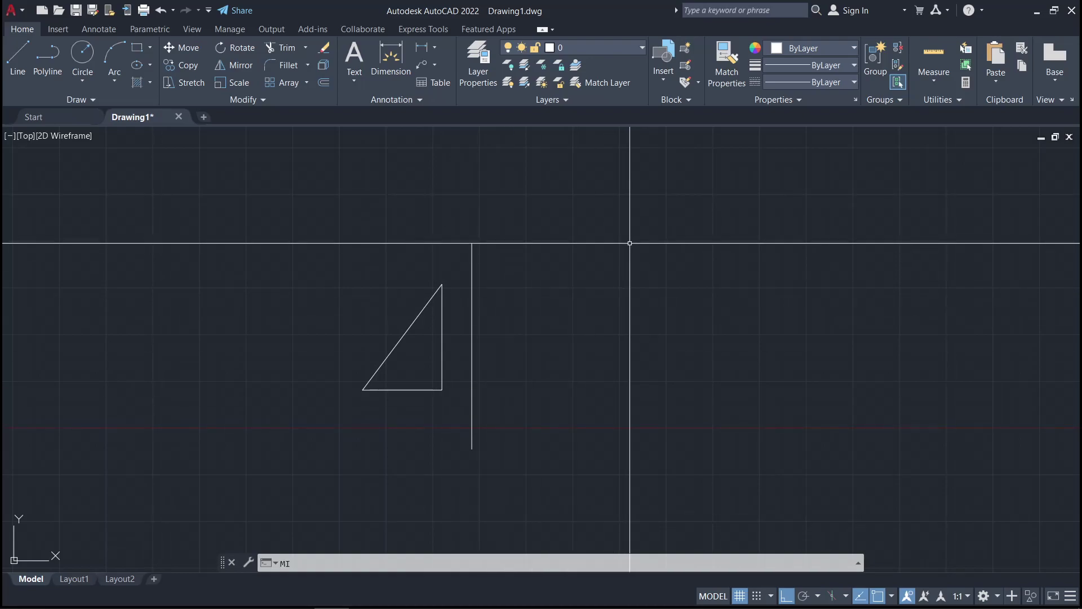
# Mirror the triangle across the vertical line's two endpoints, keeping the original
pyautogui.press('Return')
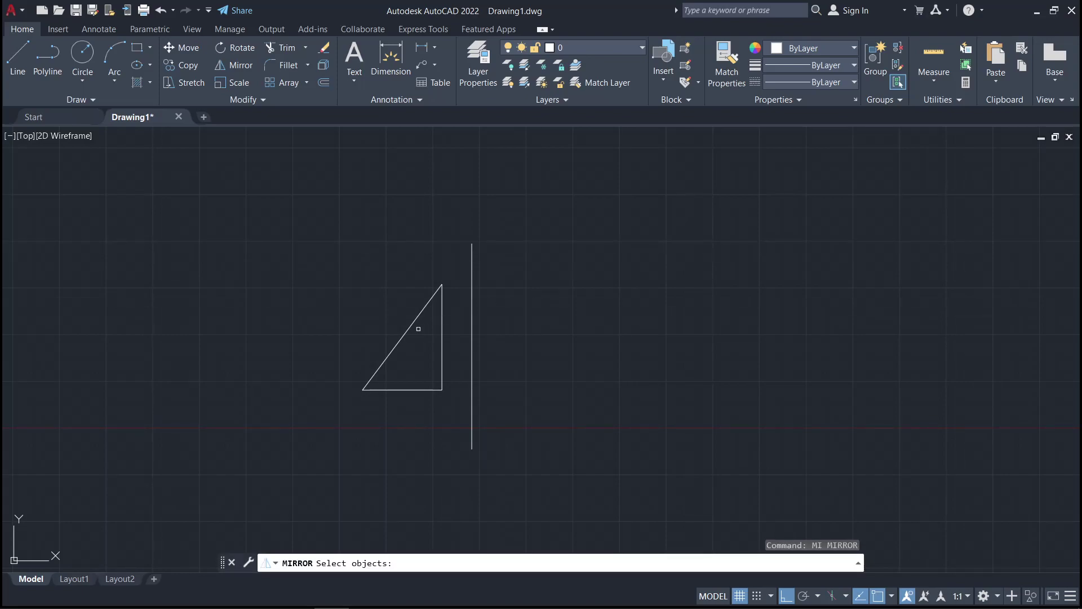
pyautogui.click(374, 302)
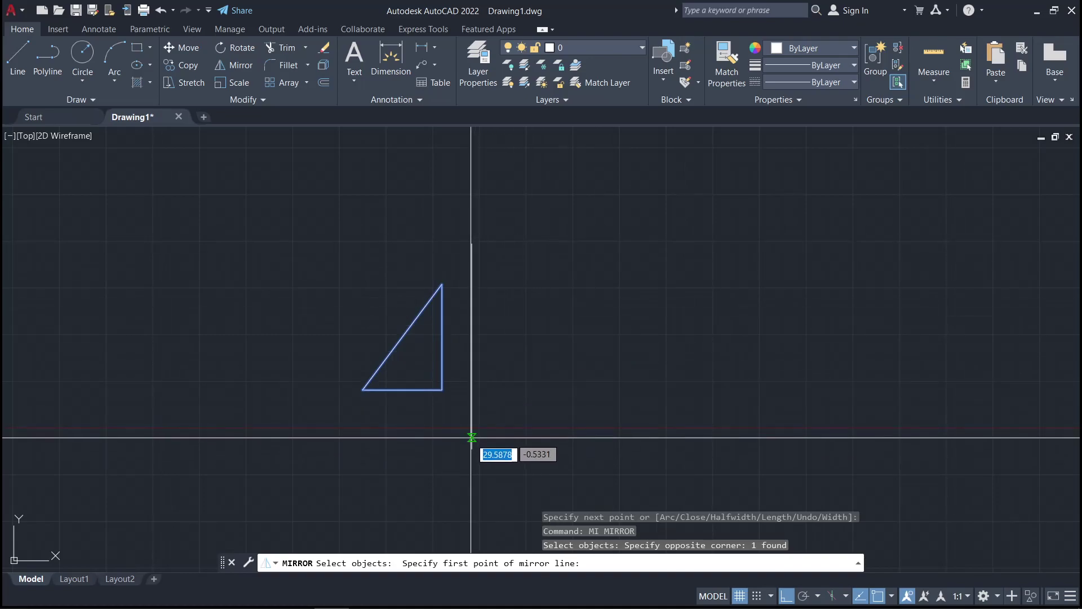
pyautogui.click(472, 448)
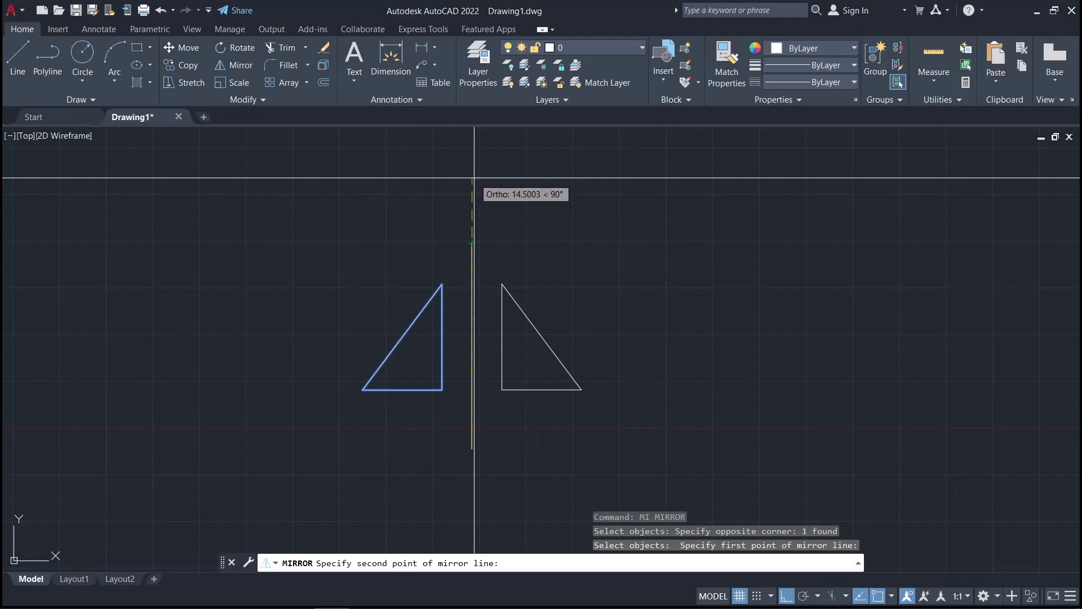
pyautogui.click(473, 178)
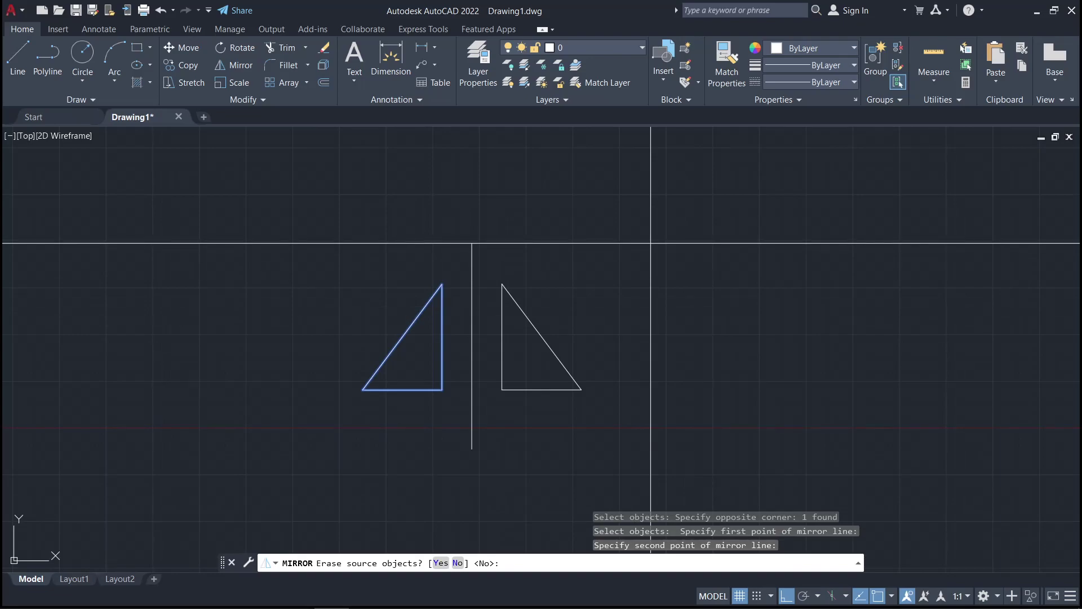
pyautogui.press('Return')
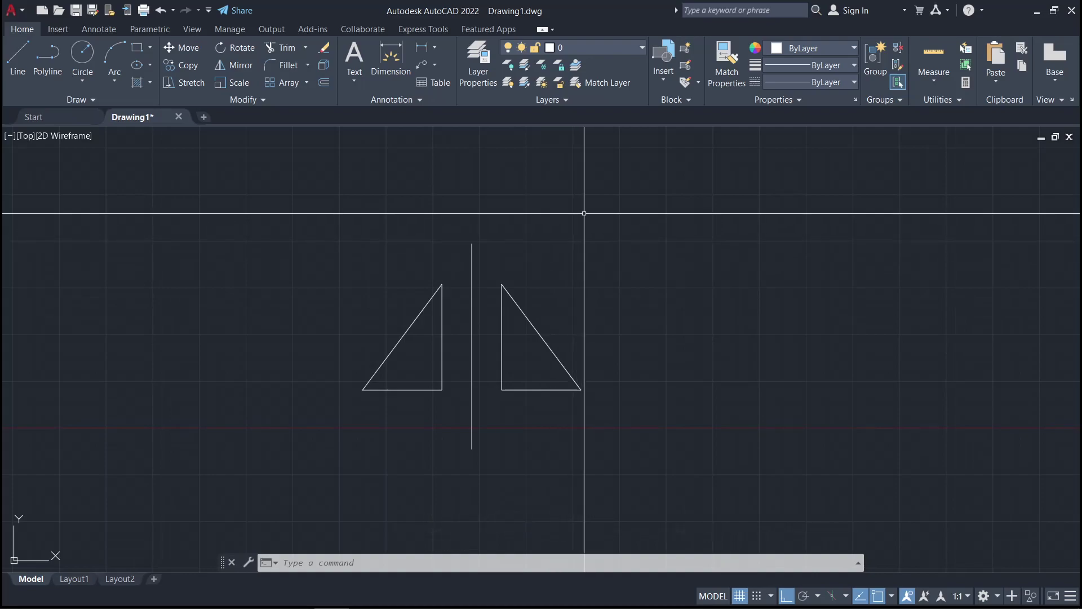
# Draw a horizontal line below the two triangles
pyautogui.scroll(2, 604, 303)
pyautogui.moveTo(603, 302); pyautogui.dragTo(462, 246, button='middle')
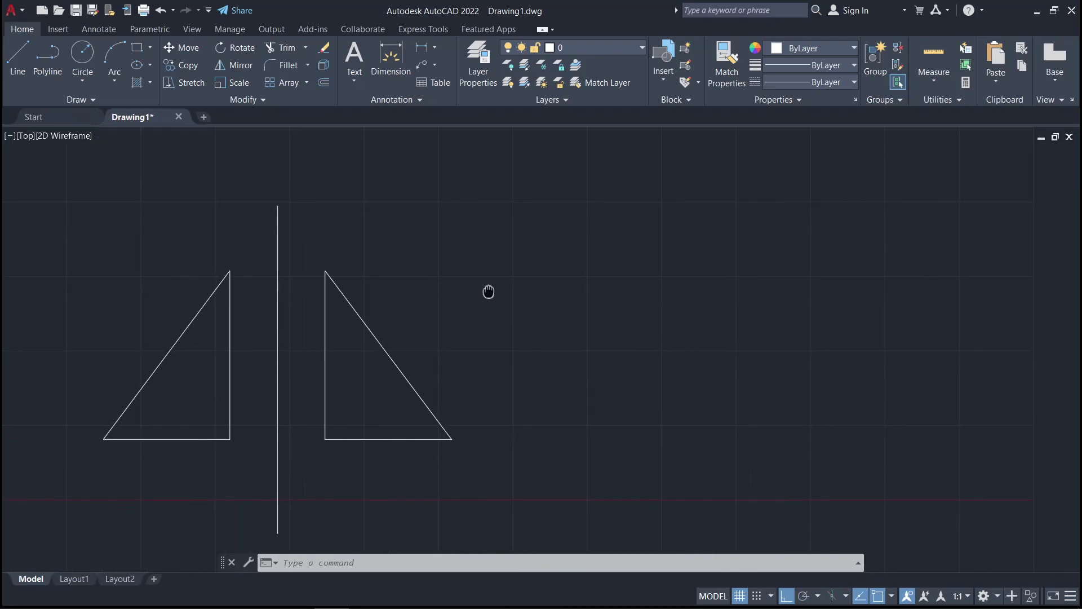
pyautogui.press('l')
pyautogui.press('Return')
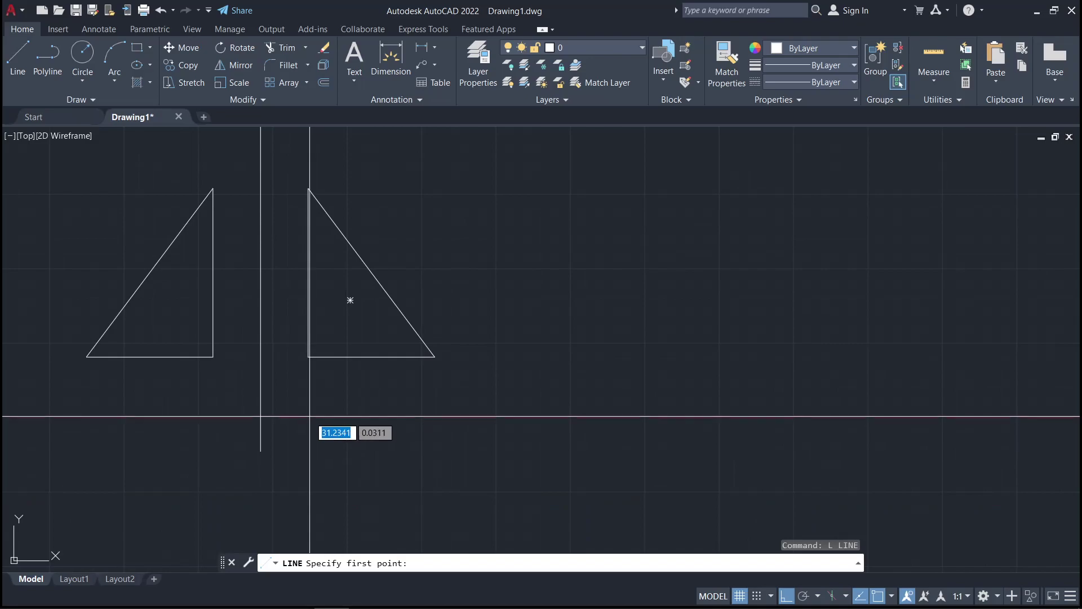
pyautogui.click(299, 404)
pyautogui.click(535, 403)
pyautogui.press('Escape')
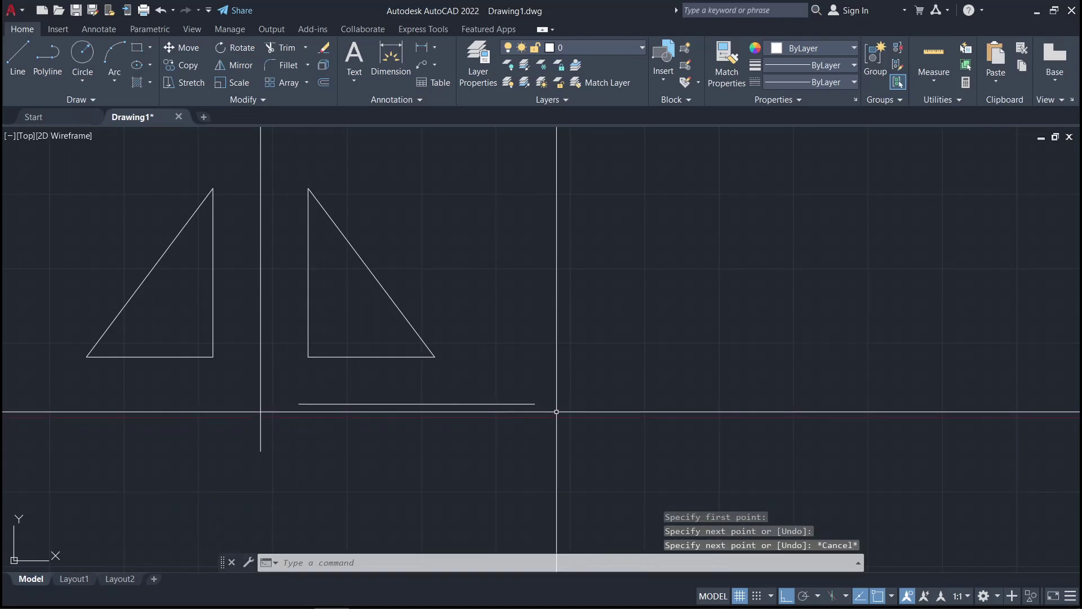
pyautogui.press('Return')
pyautogui.press('Escape')
pyautogui.press('Escape')
pyautogui.scroll(-4, 485, 341)
pyautogui.scroll(2, 482, 321)
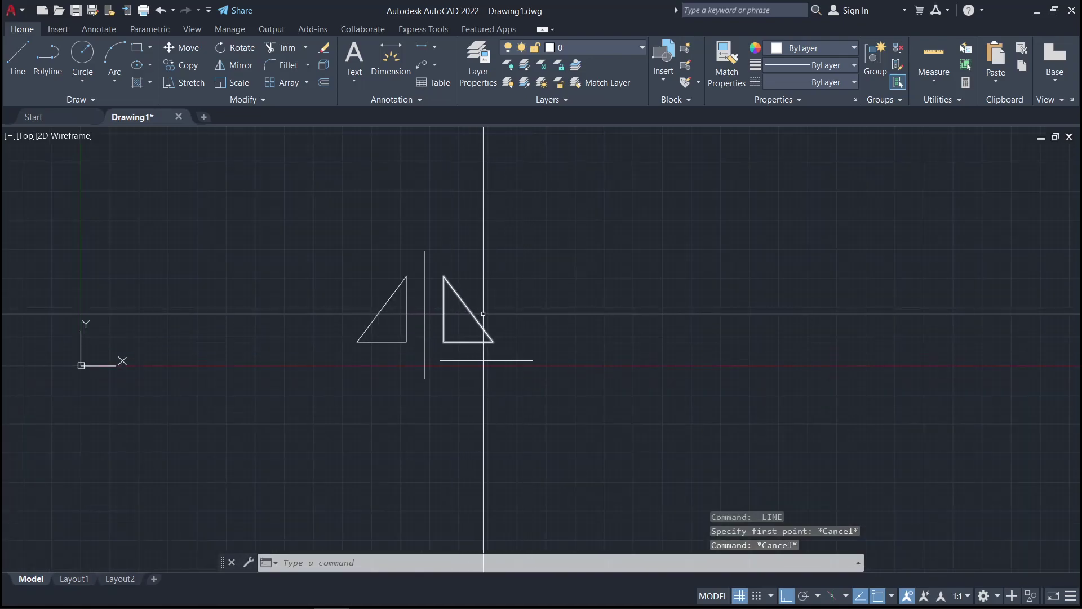
pyautogui.scroll(2, 491, 342)
pyautogui.press('Escape')
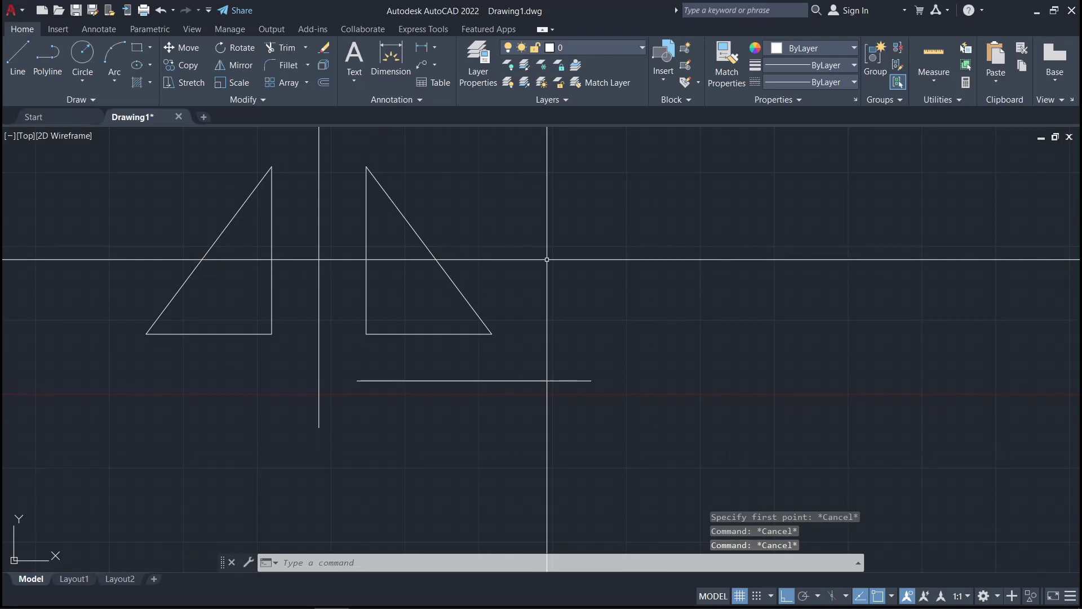
# Mirror the right triangle about the horizontal line, erasing the source
pyautogui.write('mi')
pyautogui.press('Return')
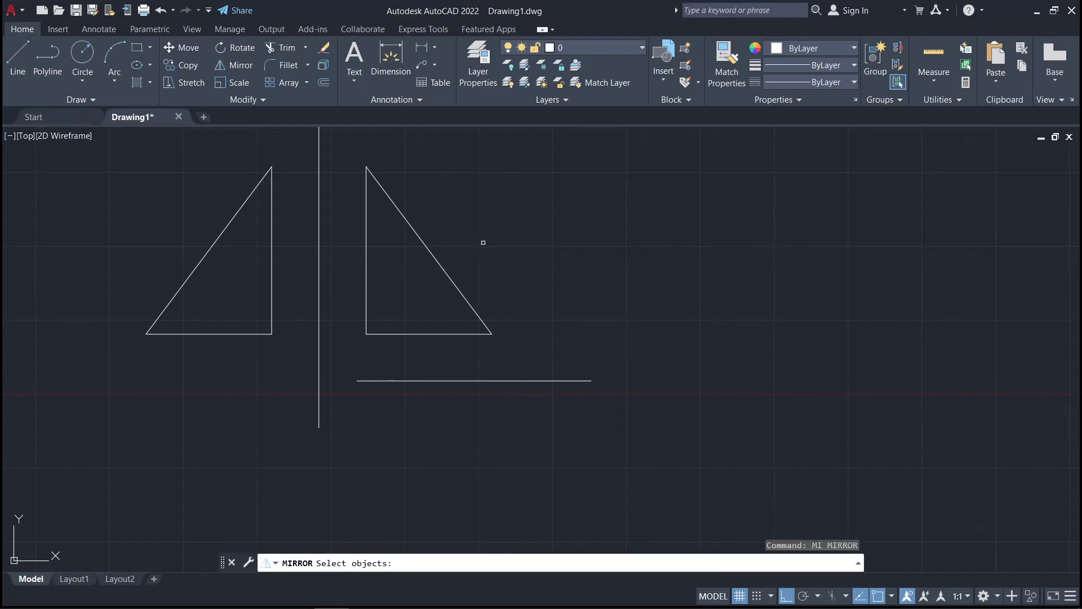
pyautogui.click(398, 285)
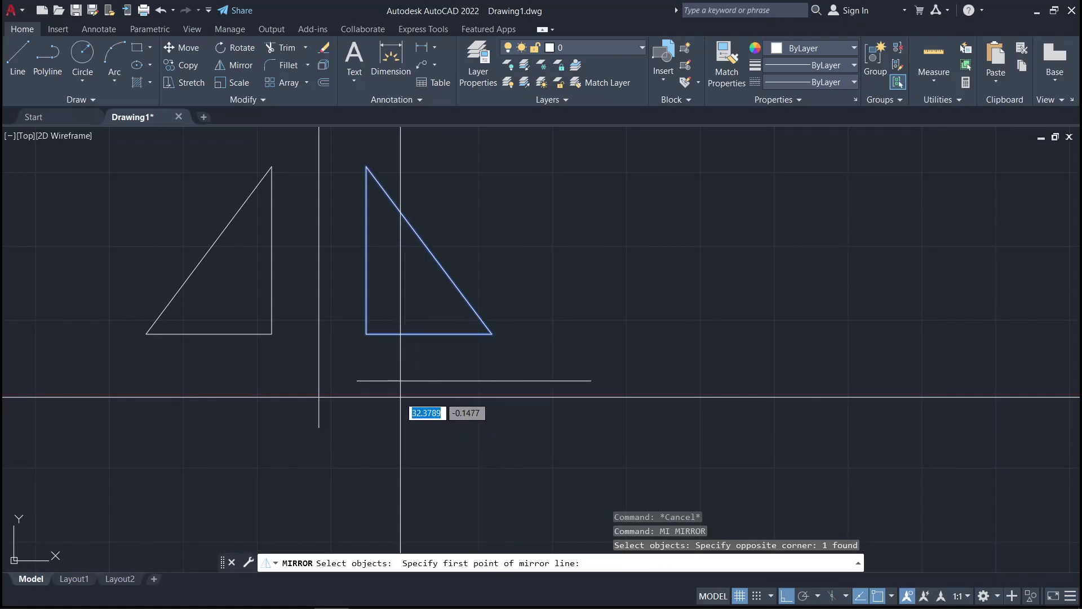
pyautogui.click(356, 381)
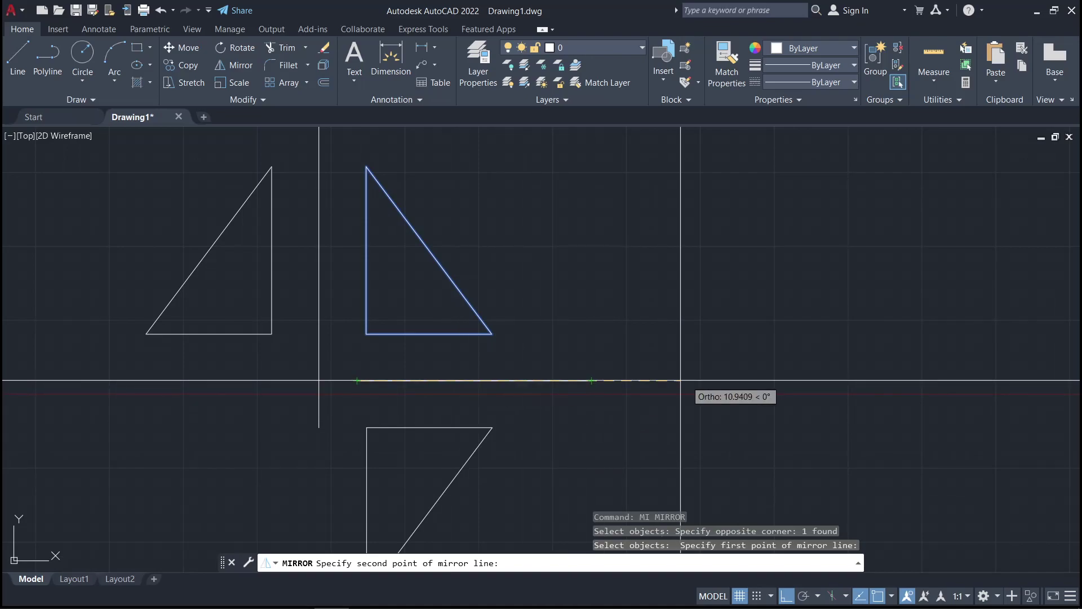
pyautogui.click(548, 381)
pyautogui.write('Y')
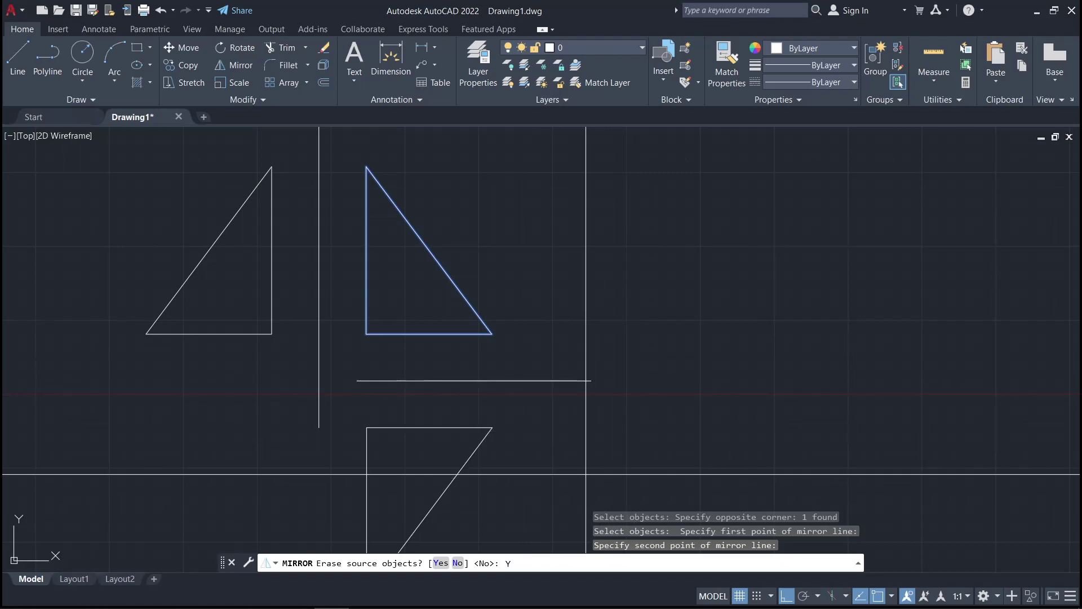
pyautogui.press('Return')
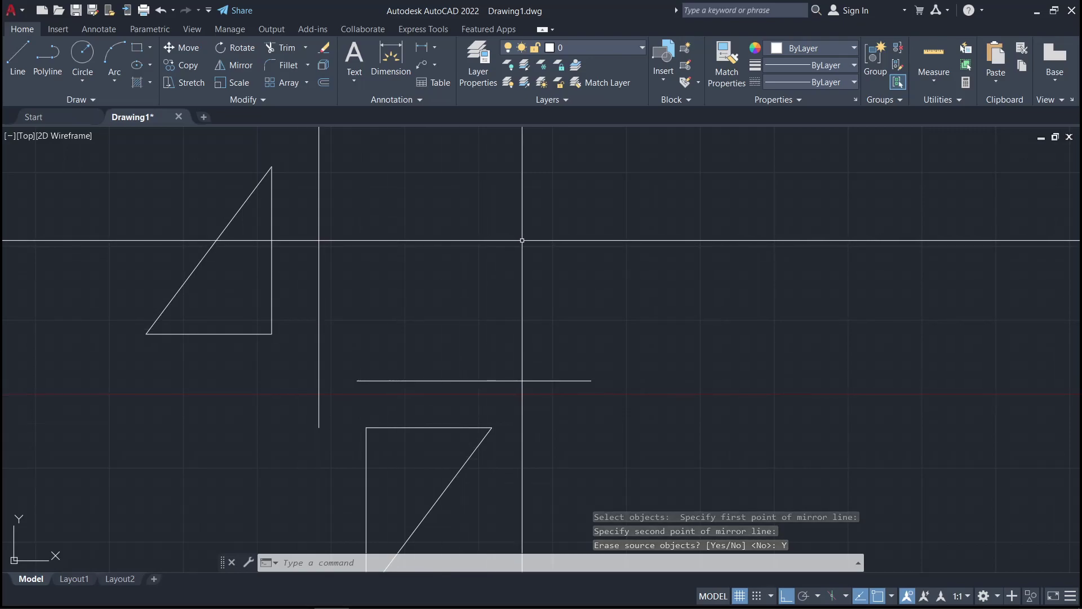
pyautogui.scroll(-2, 336, 357)
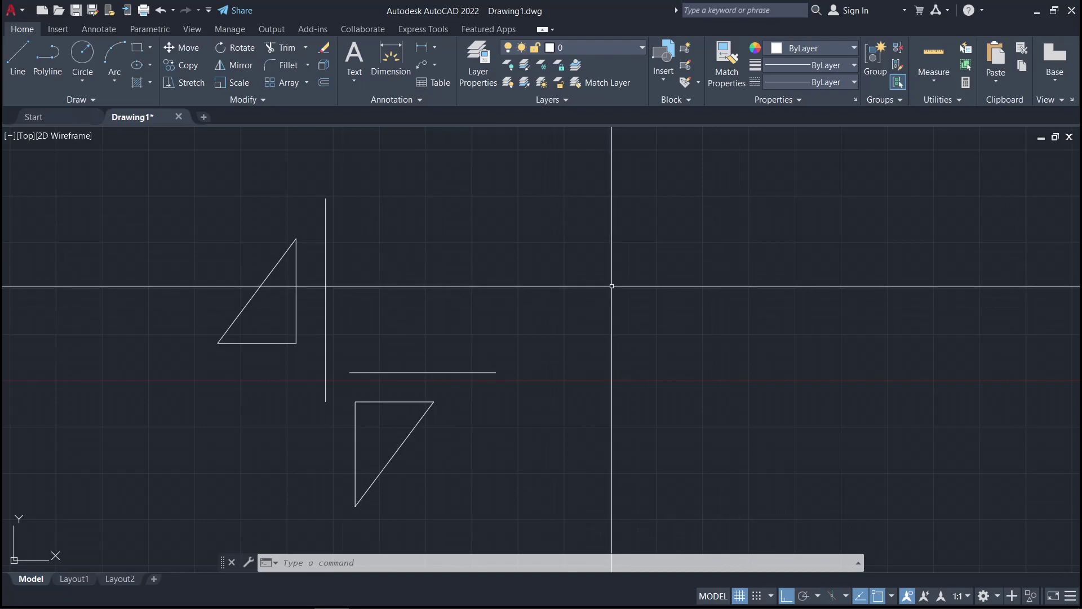
# Draw a 30 by 30 square to the right of the triangles
pyautogui.write('rec')
pyautogui.press('Return')
pyautogui.click(574, 383)
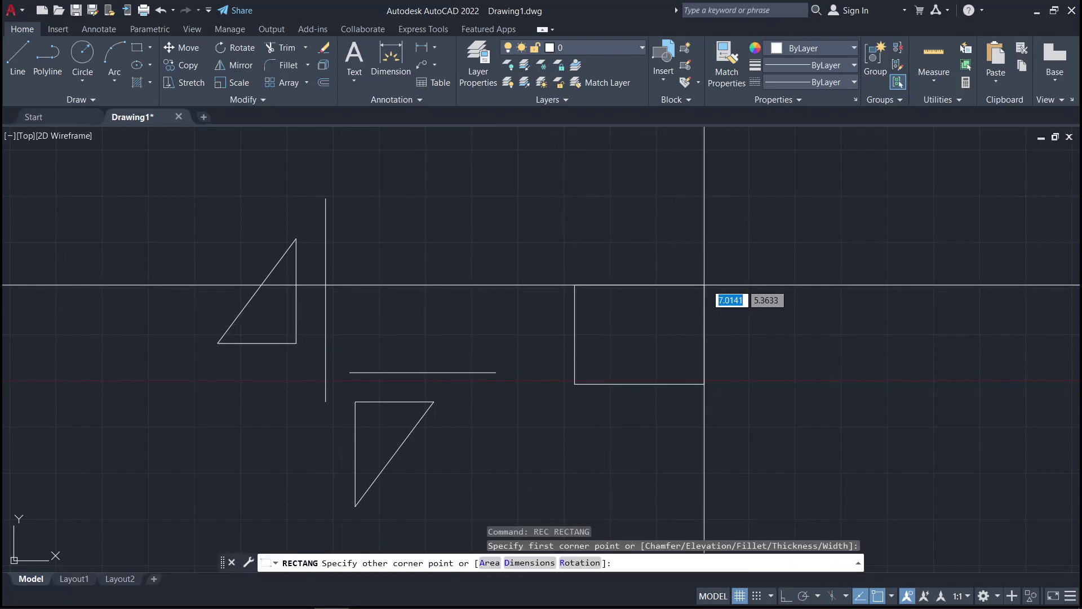
pyautogui.write('0')
pyautogui.press('Tab')
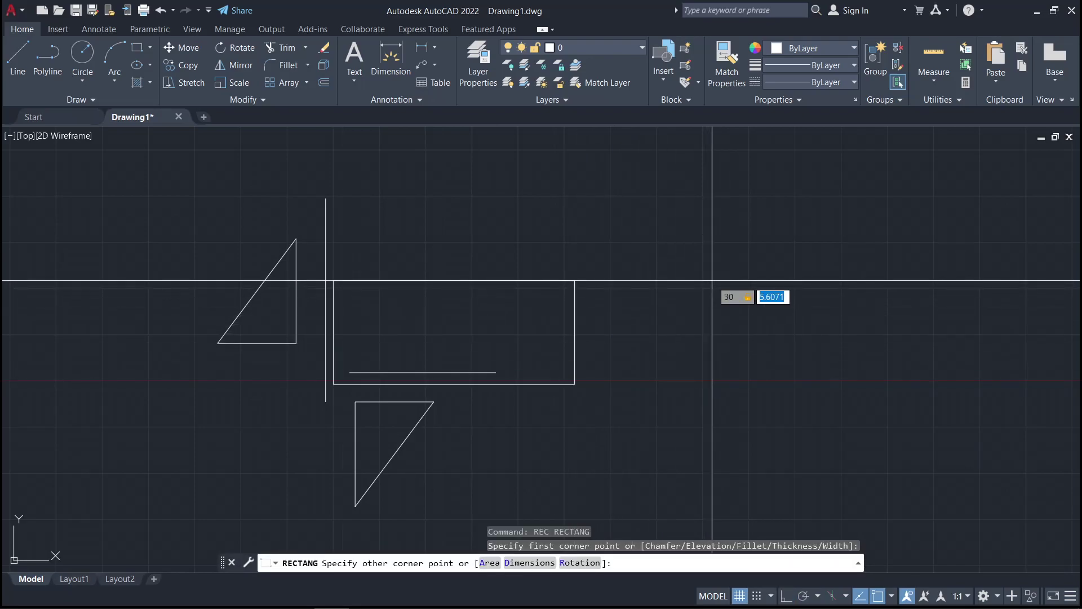
pyautogui.press('Return')
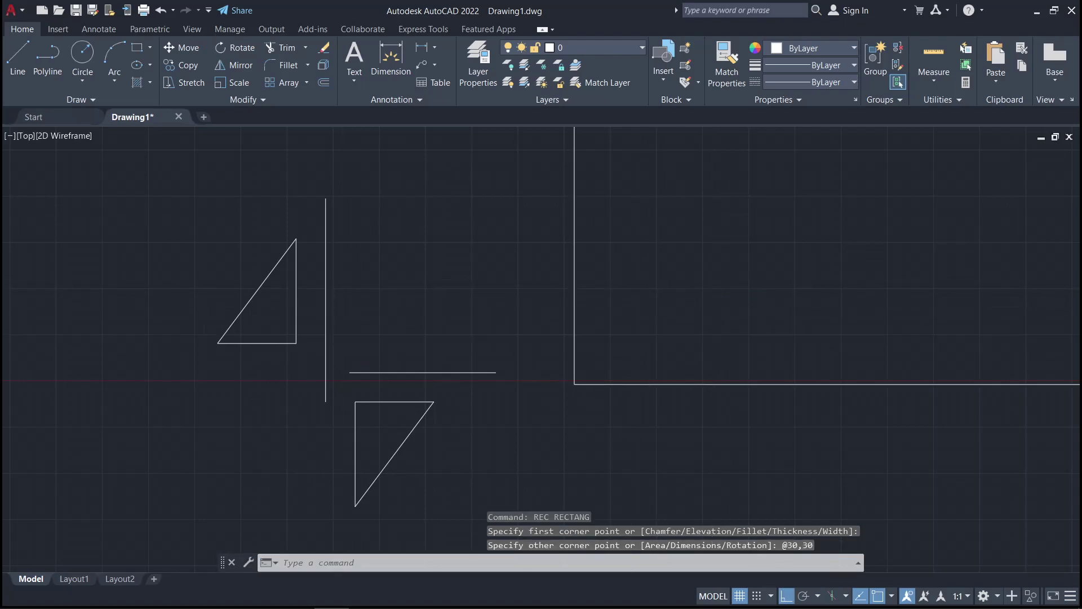
pyautogui.scroll(-5, 556, 350)
pyautogui.scroll(3, 564, 342)
pyautogui.scroll(4, 577, 344)
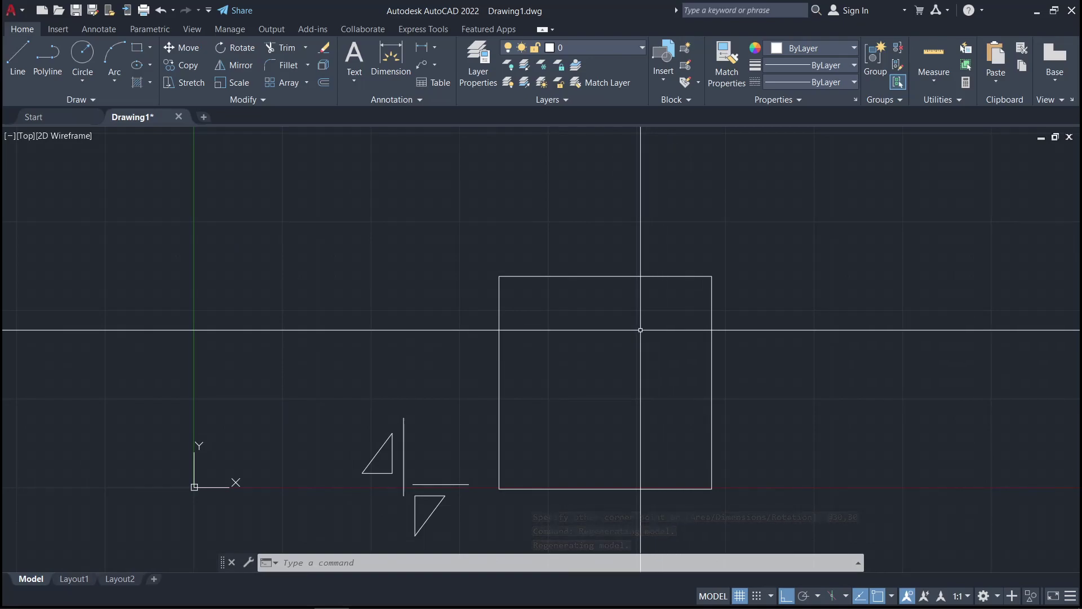
# Draw a three-point arc inside the square ending on its top edge
pyautogui.write('a')
pyautogui.press('Return')
pyautogui.click(605, 382)
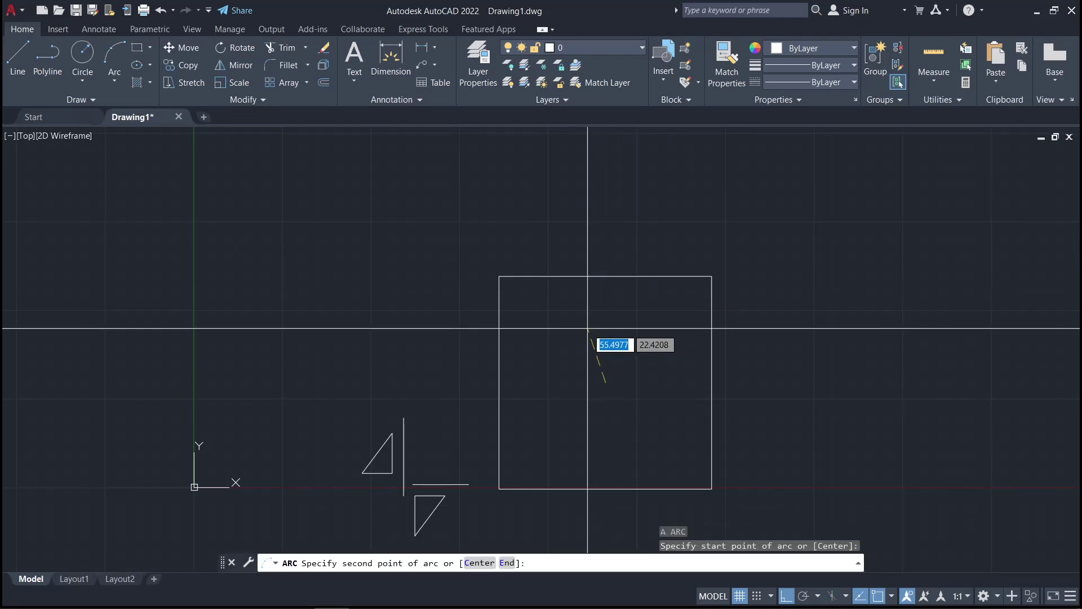
pyautogui.click(589, 326)
pyautogui.click(601, 274)
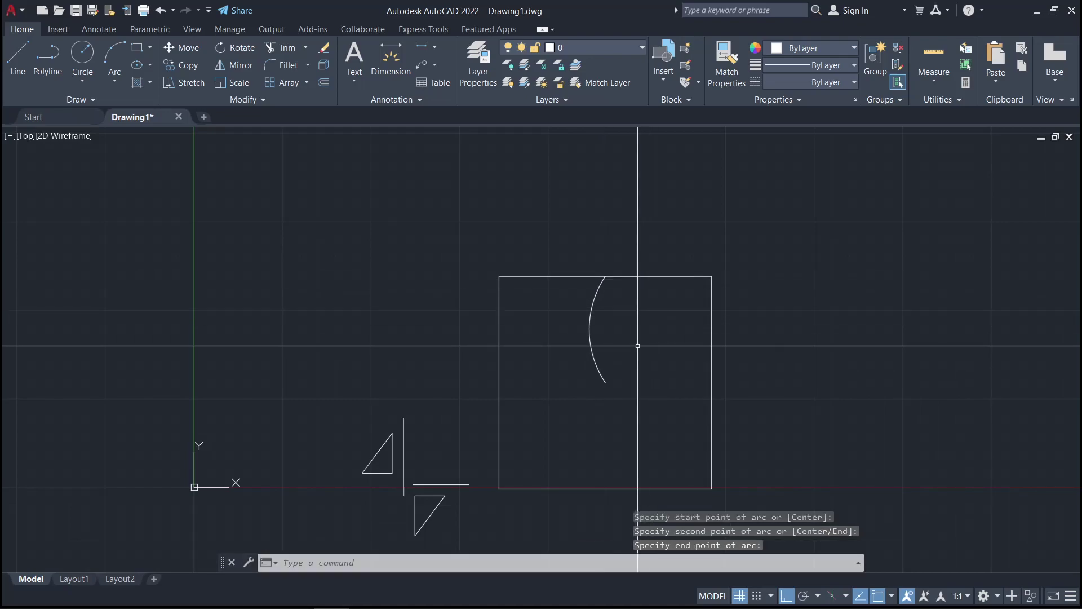
# Mirror the arc across the line through its endpoints, keeping it, to form a lens
pyautogui.write('mi')
pyautogui.press('Return')
pyautogui.click(566, 303)
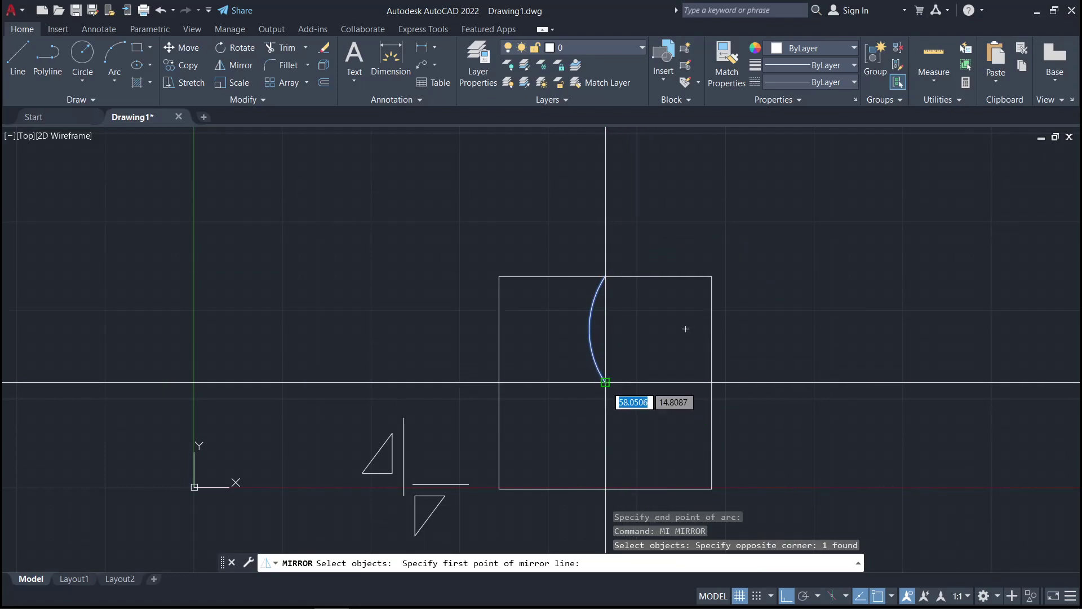
pyautogui.click(605, 382)
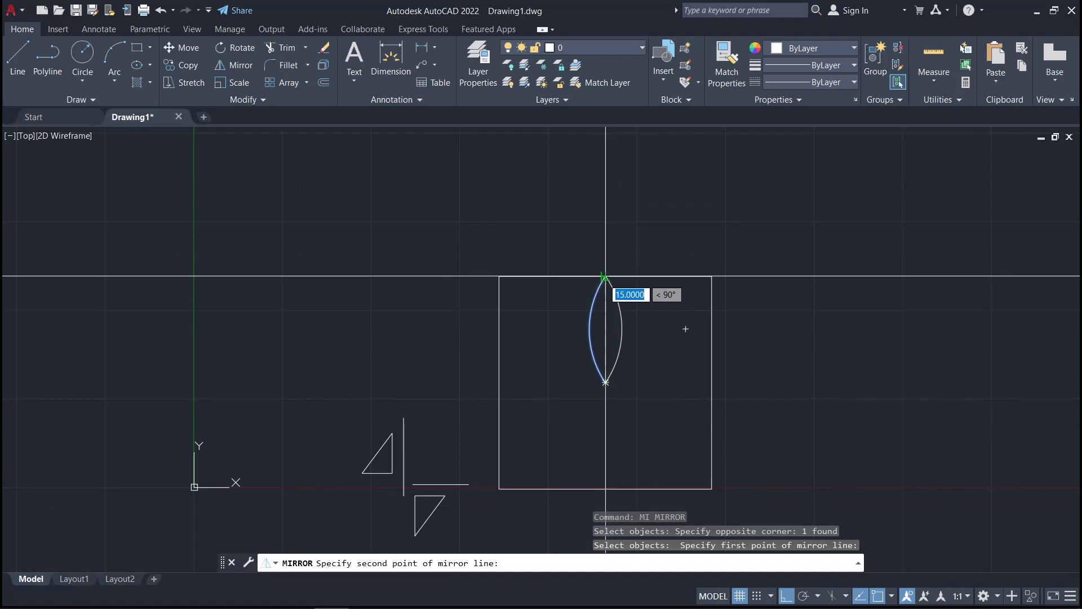
pyautogui.click(604, 281)
pyautogui.press('Return')
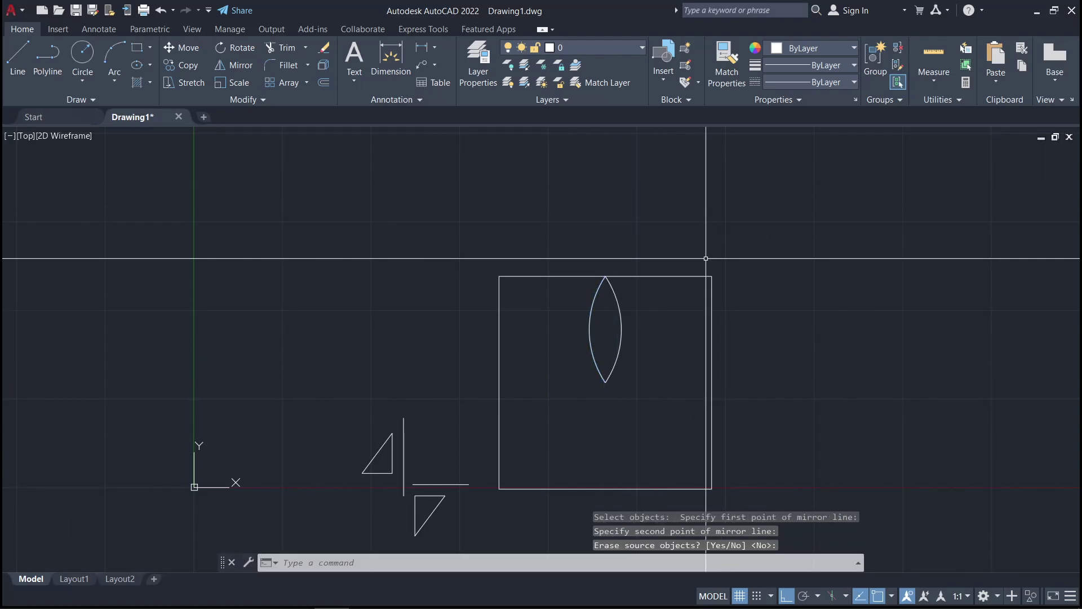
pyautogui.press('Escape')
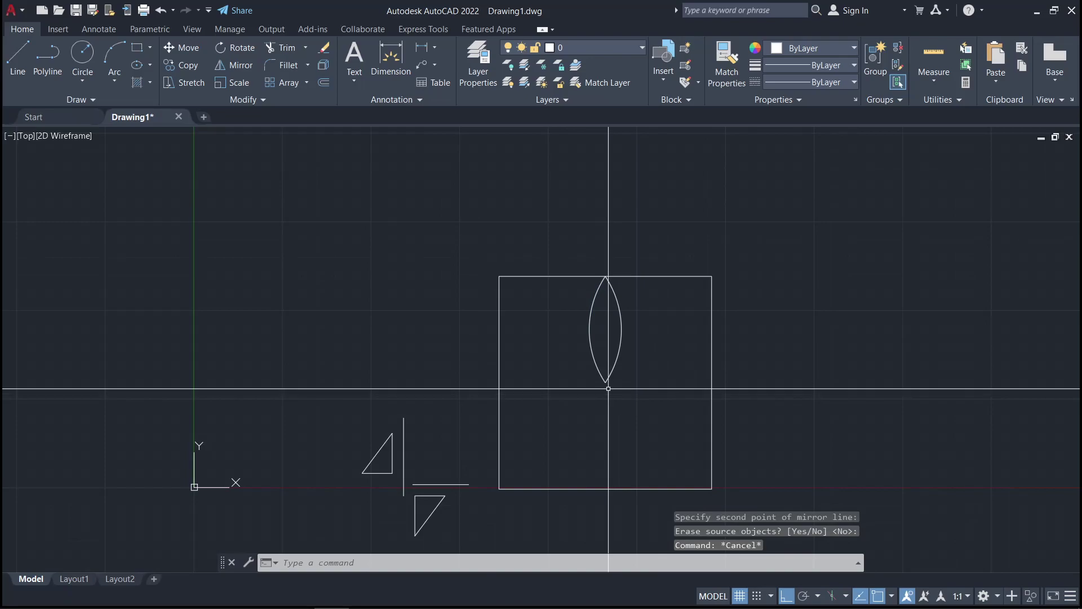
pyautogui.write('mi')
pyautogui.press('Return')
# Mirror the lens downward across a horizontal line at its lower tip, keeping it
pyautogui.click(644, 399)
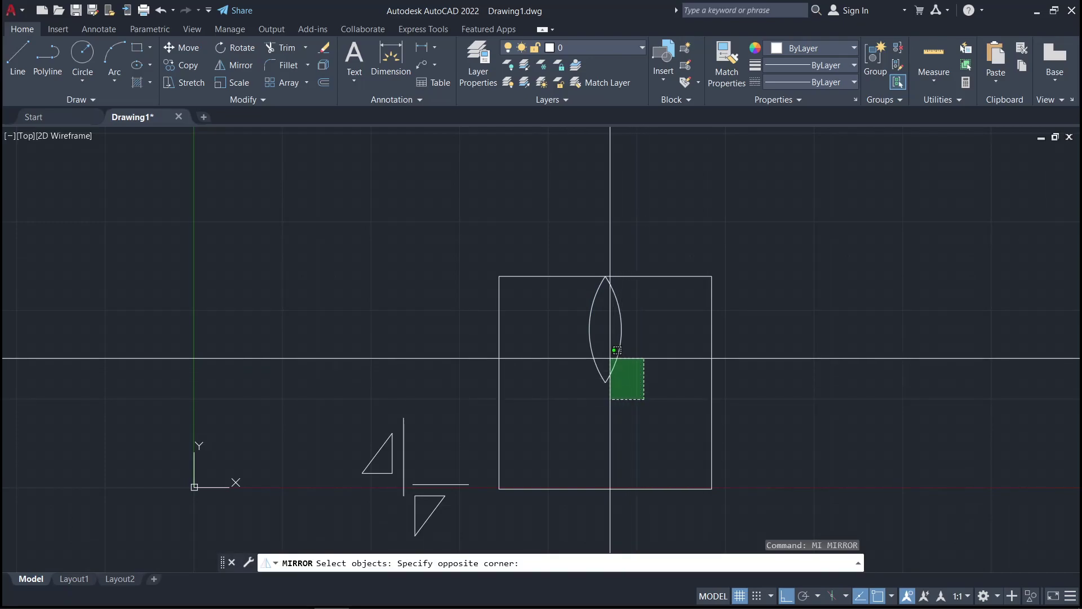
pyautogui.click(566, 320)
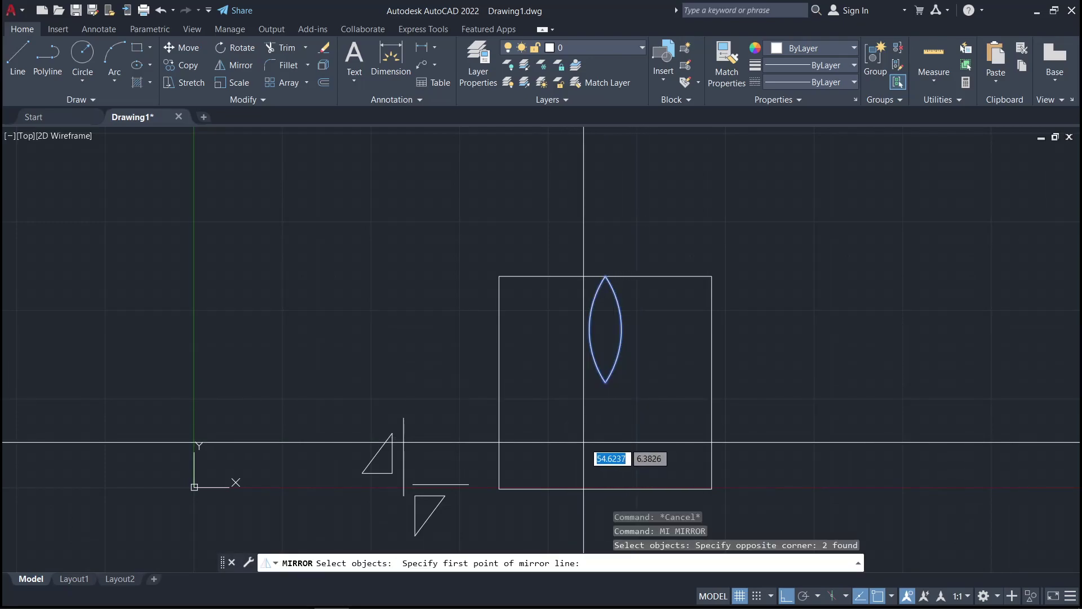
pyautogui.click(605, 383)
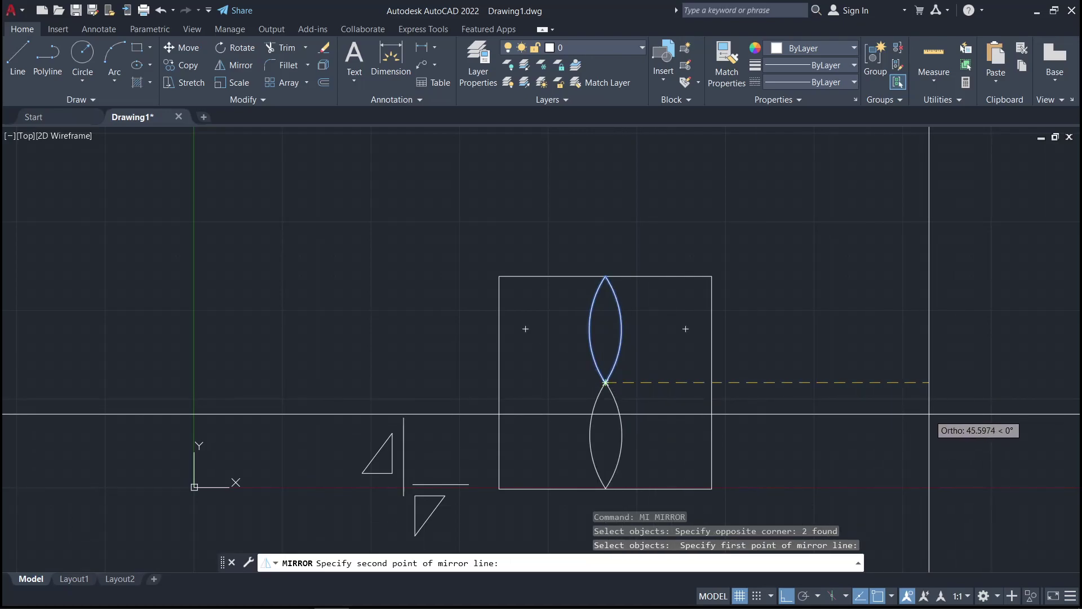
pyautogui.click(929, 413)
pyautogui.press('Return')
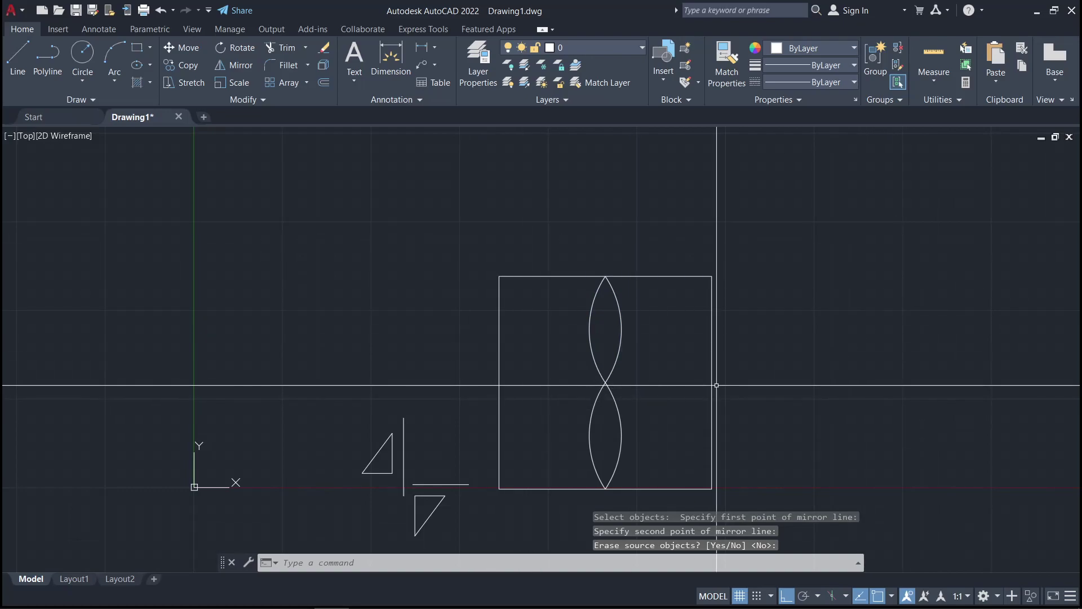
# Mirror both lenses across the square's corner-to-corner diagonal, keeping the originals
pyautogui.write('mi')
pyautogui.press('Return')
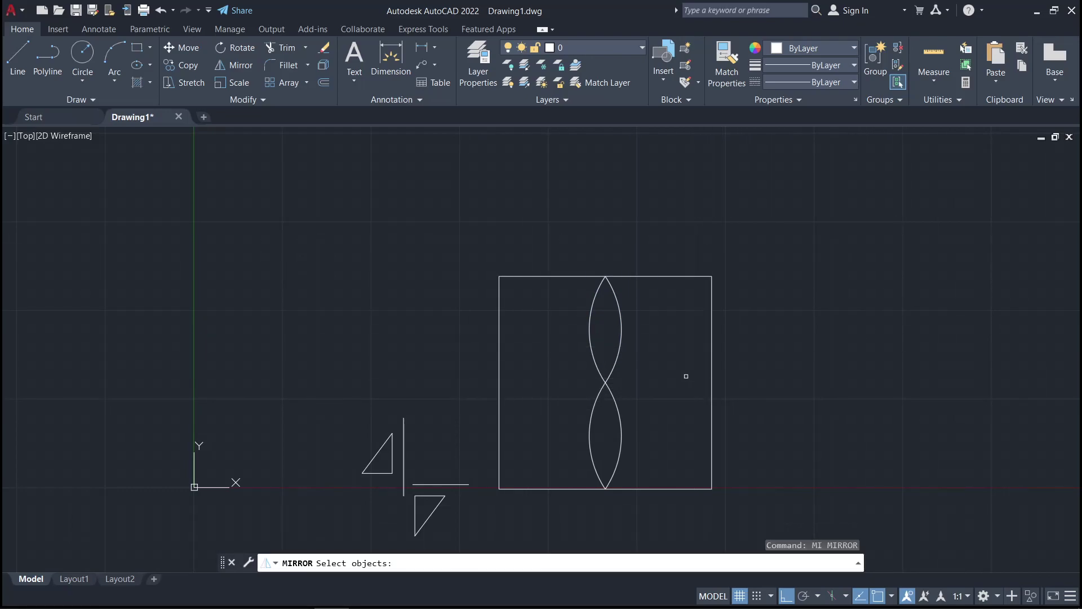
pyautogui.click(592, 357)
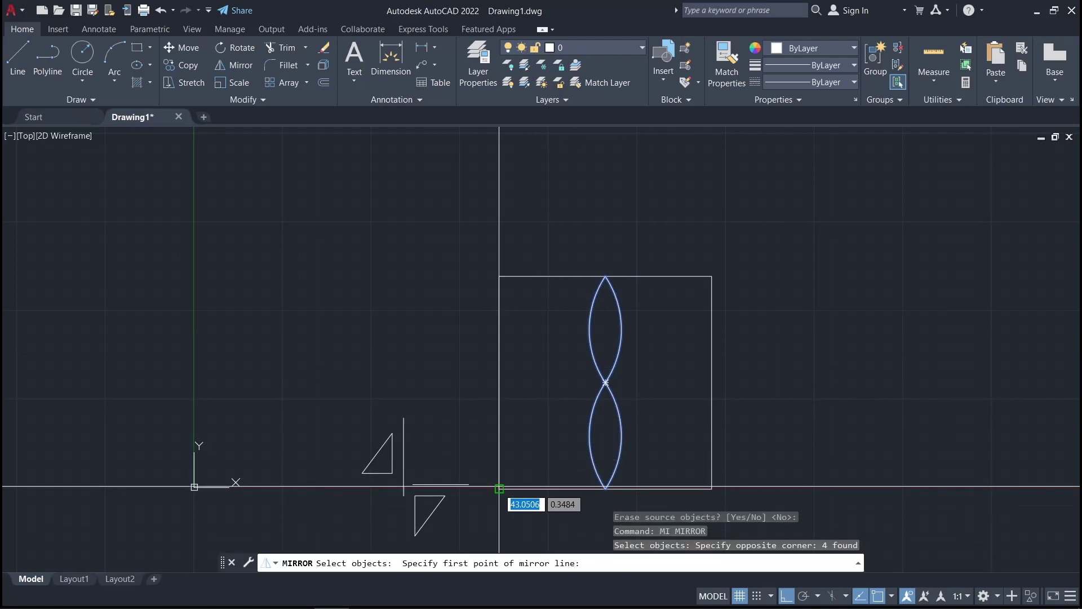
pyautogui.click(498, 488)
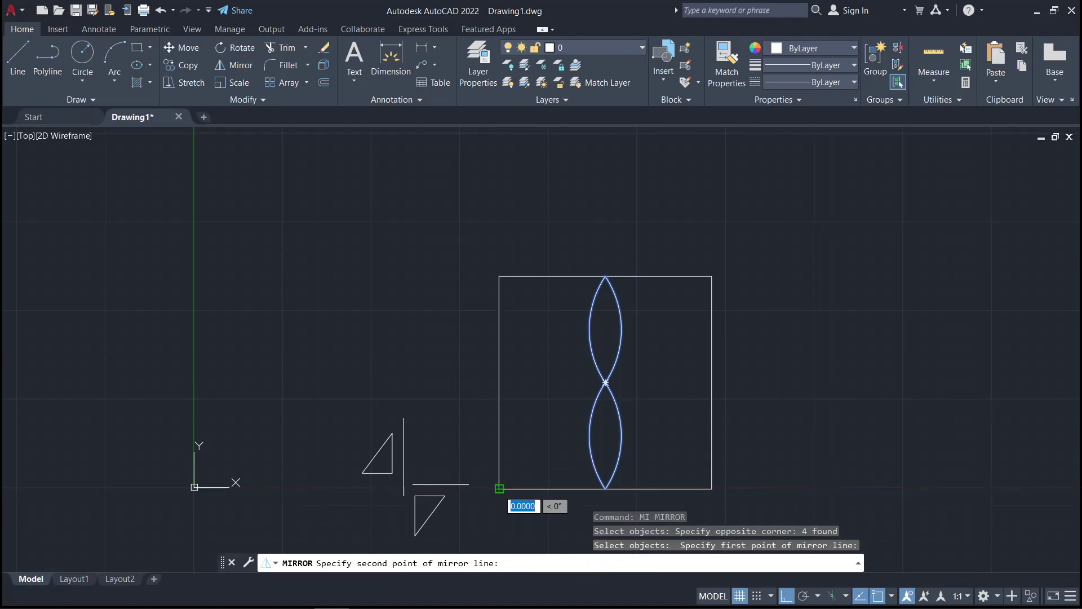
pyautogui.click(712, 276)
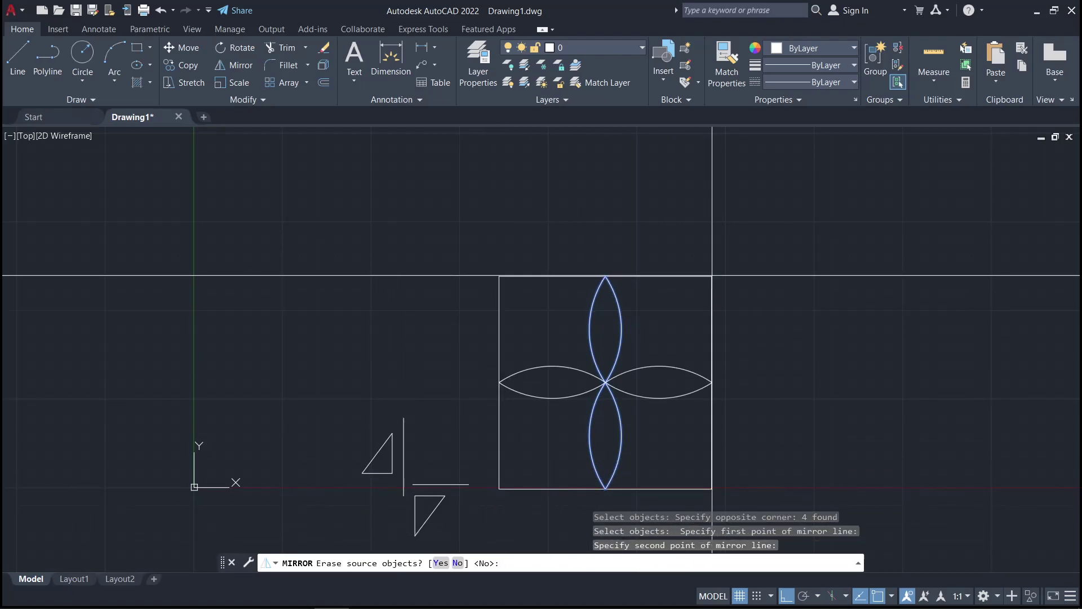
pyautogui.press('Return')
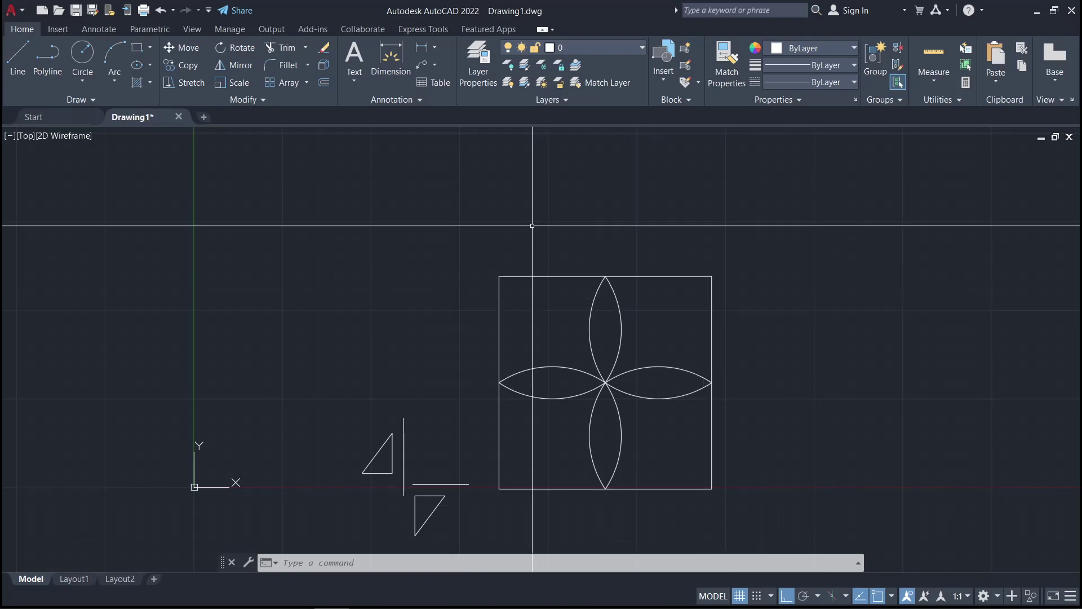
# Zoom in and out to inspect the four-petal pattern in the square
pyautogui.scroll(-2, 586, 290)
pyautogui.scroll(2, 563, 285)
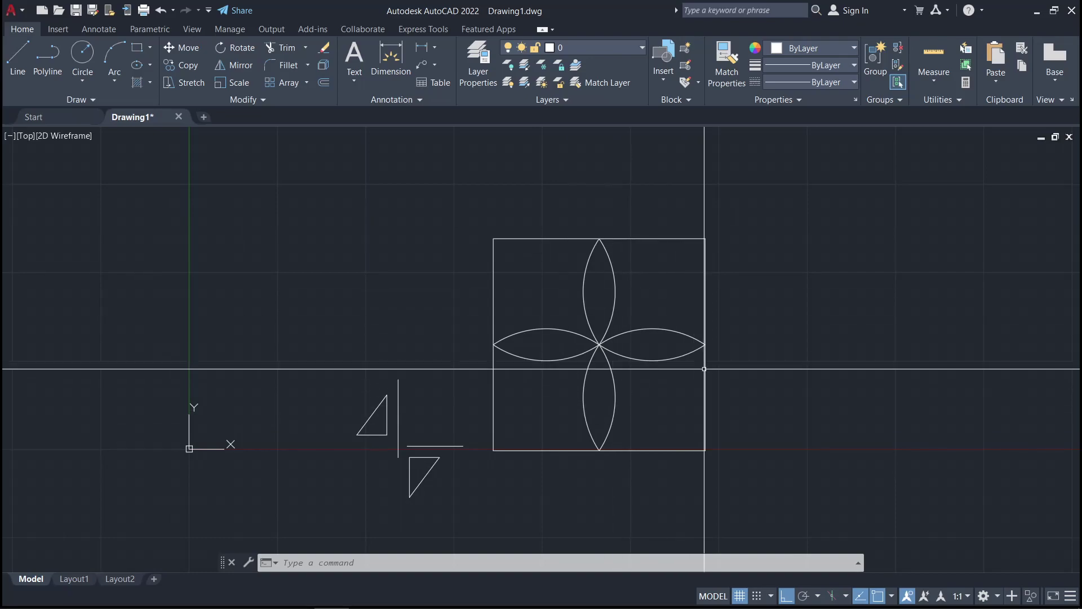
pyautogui.press('Escape')
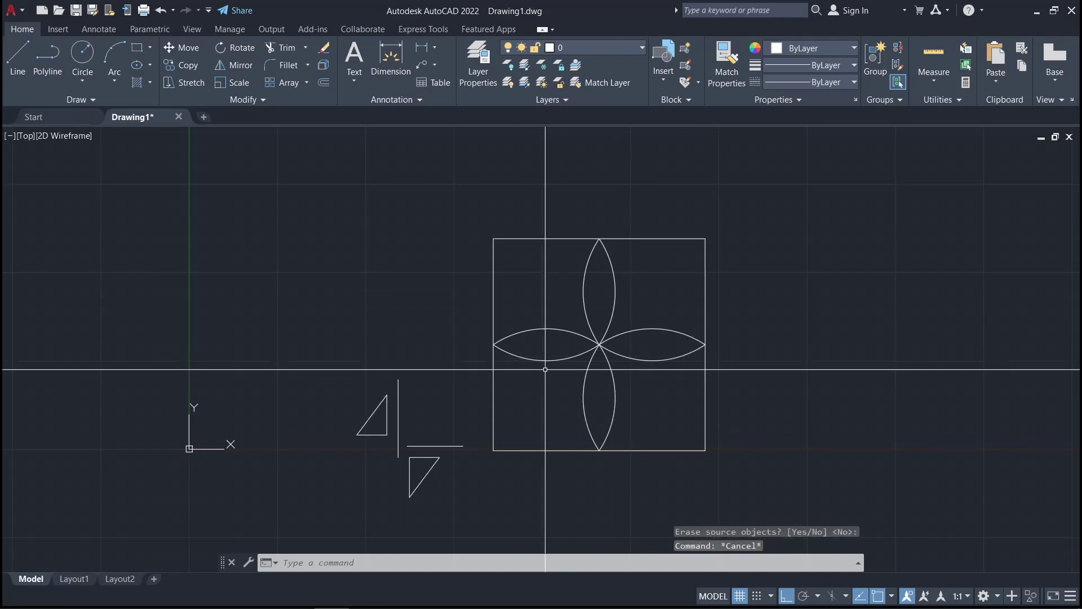
pyautogui.scroll(-1, 555, 420)
pyautogui.scroll(1, 570, 411)
pyautogui.scroll(-1, 570, 411)
pyautogui.scroll(-1, 573, 436)
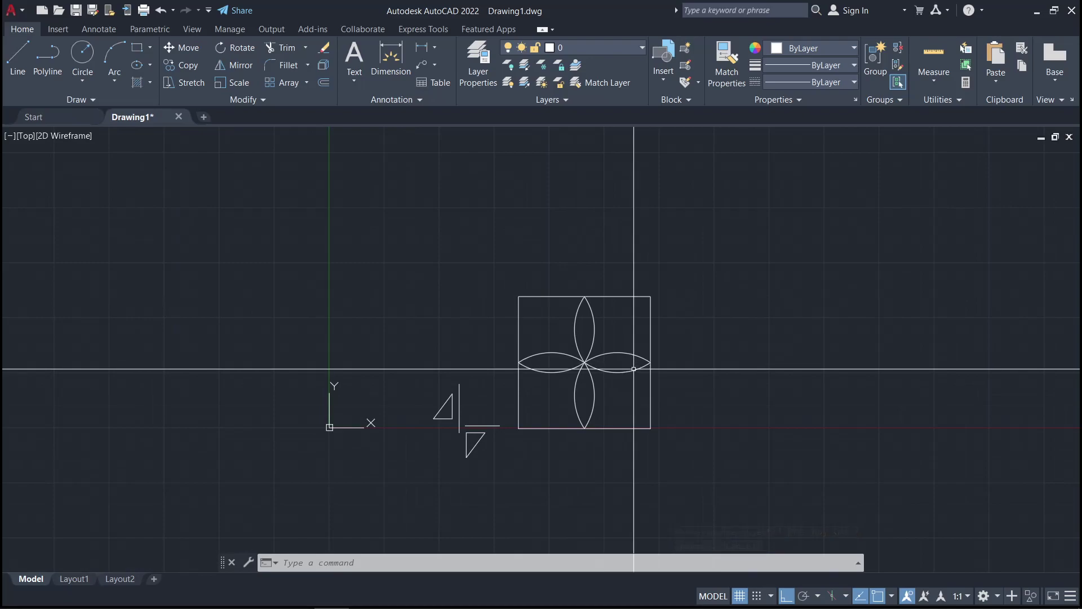
pyautogui.scroll(1, 583, 379)
pyautogui.scroll(-1, 596, 387)
pyautogui.scroll(1, 544, 416)
pyautogui.scroll(2, 684, 452)
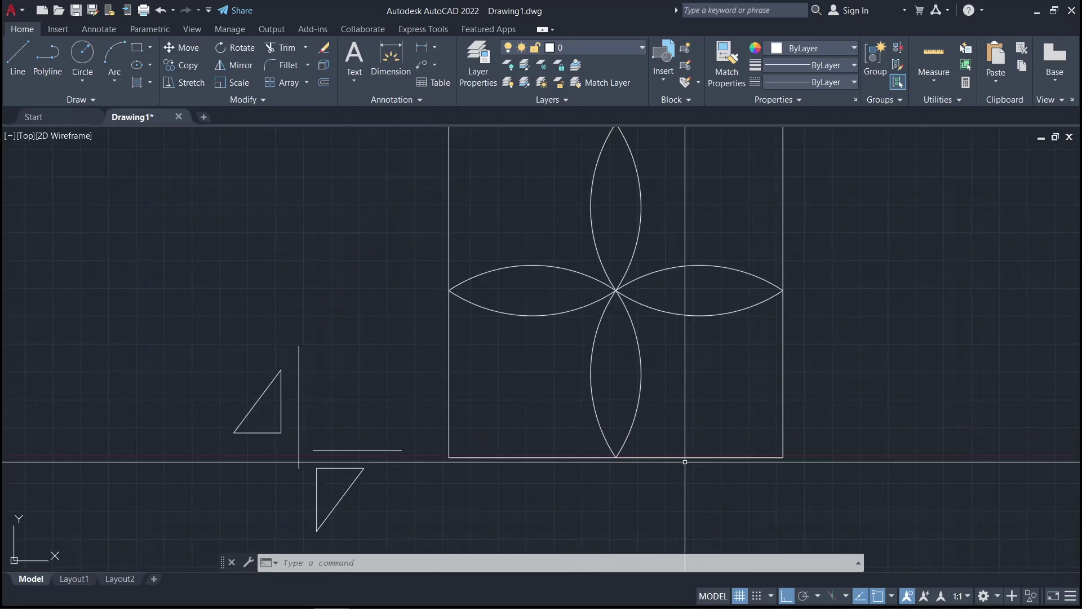
pyautogui.scroll(-4, 665, 442)
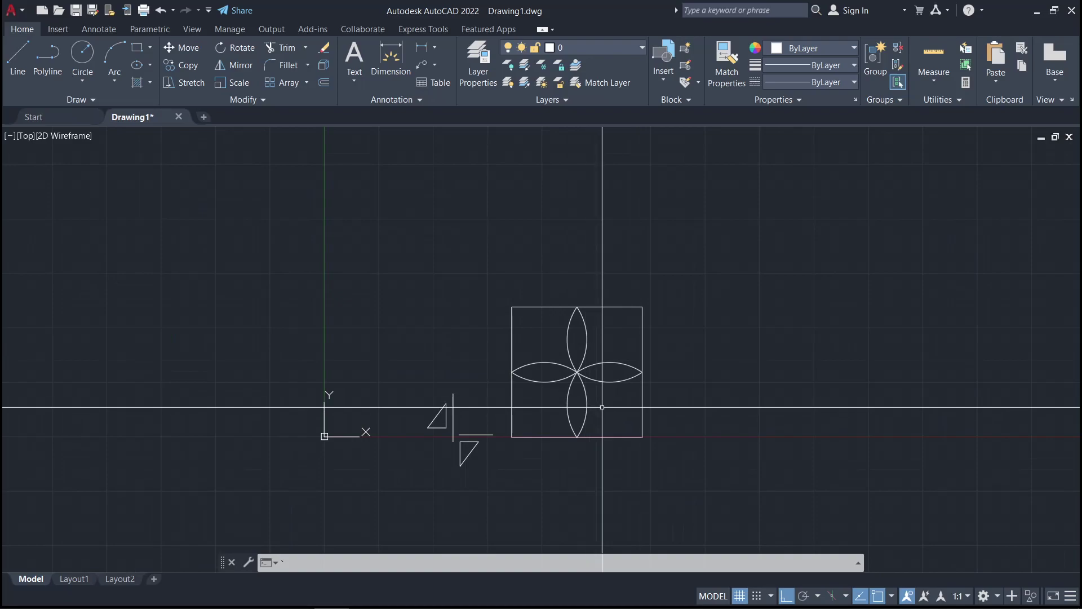
pyautogui.scroll(2, 589, 430)
pyautogui.scroll(-2, 503, 377)
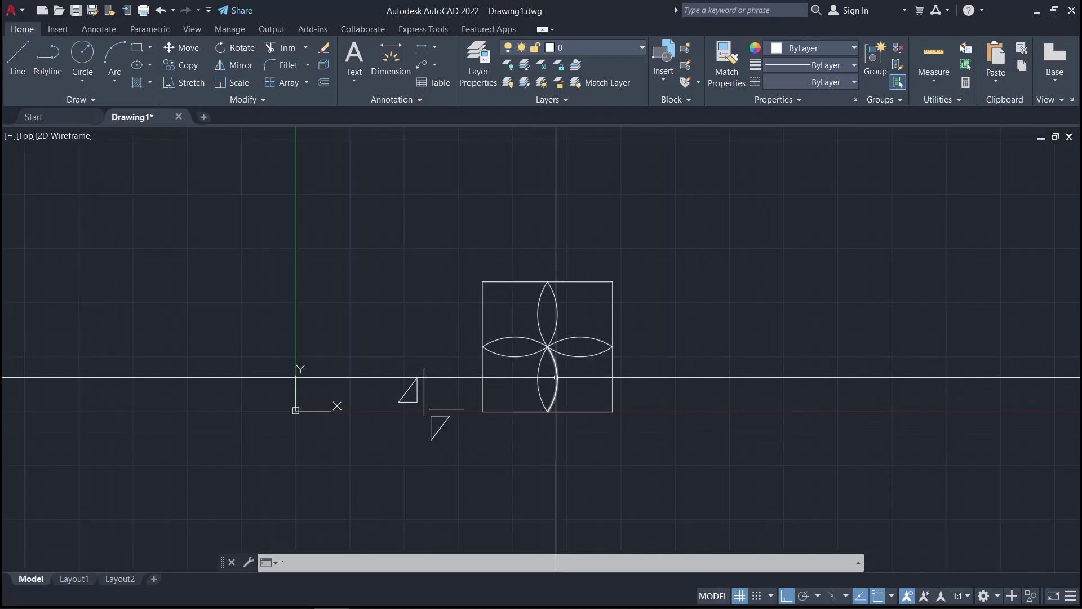
pyautogui.scroll(2, 454, 398)
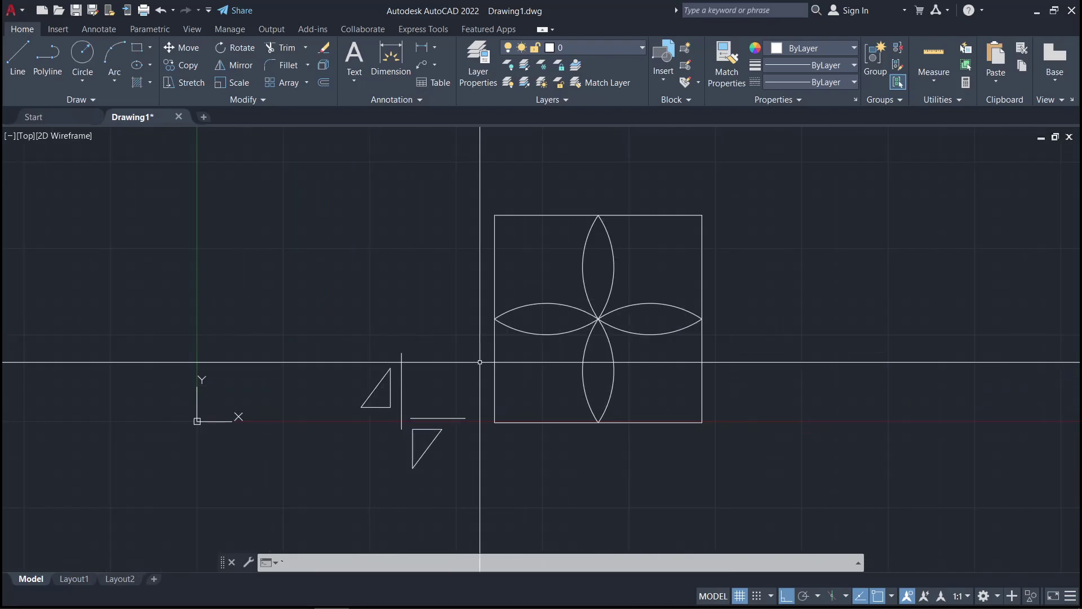
pyautogui.scroll(2, 372, 398)
pyautogui.scroll(-2, 367, 417)
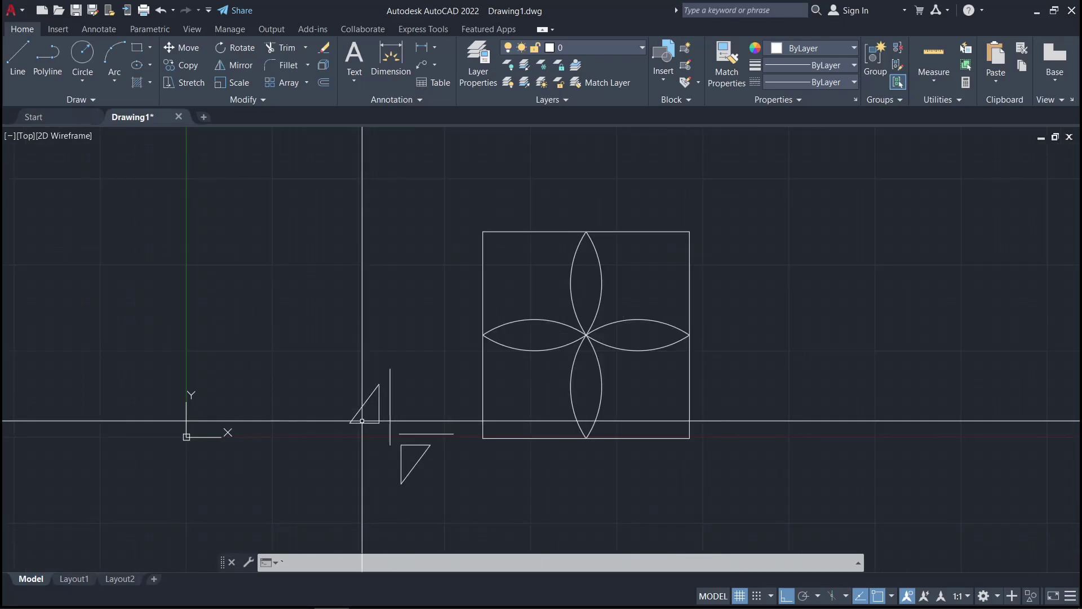
pyautogui.scroll(2, 372, 389)
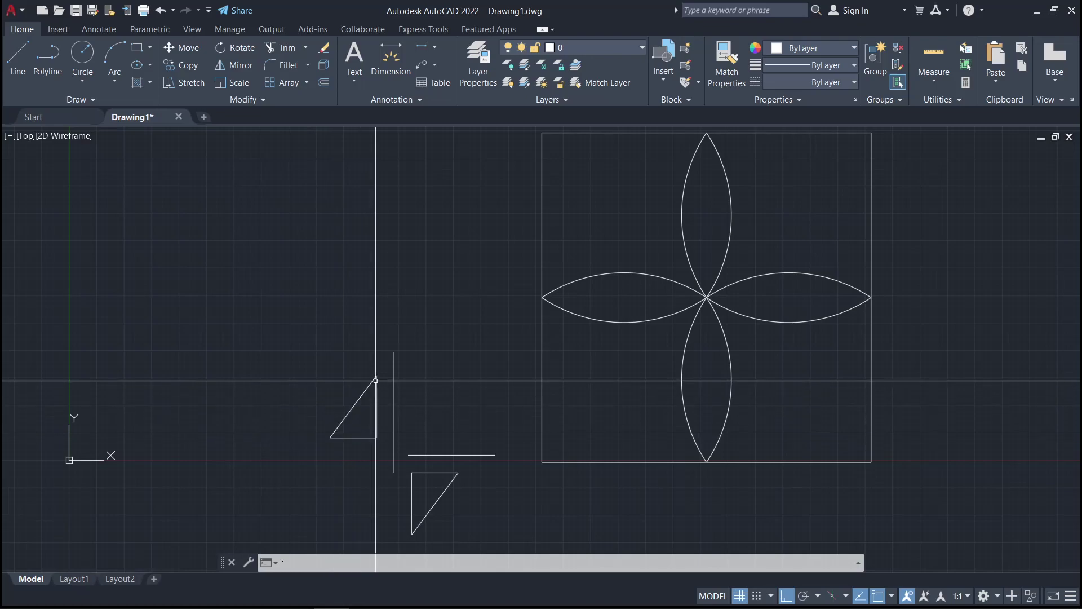
pyautogui.scroll(-2, 347, 411)
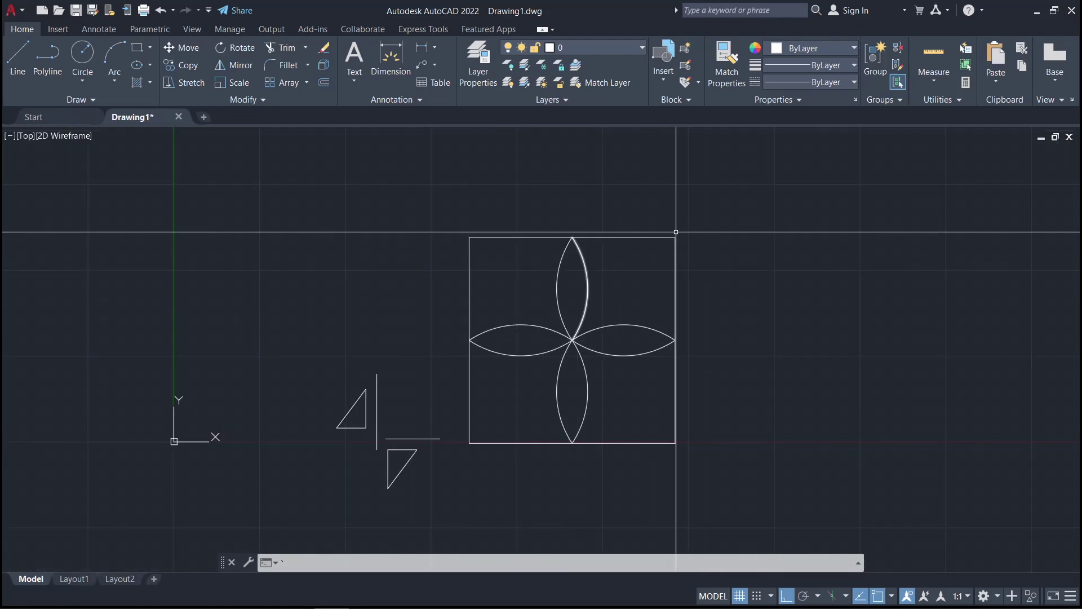
pyautogui.scroll(2, 460, 312)
pyautogui.scroll(-2, 424, 334)
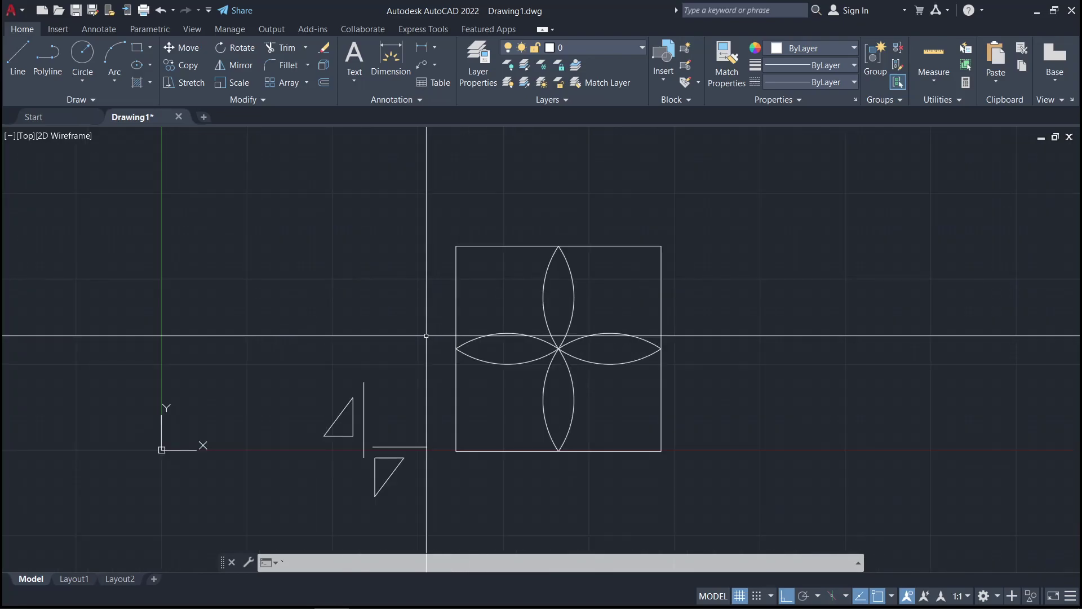
# Begin scaling the upper-left triangle from its lower-left corner, then cancel it unchanged
pyautogui.write('AL')
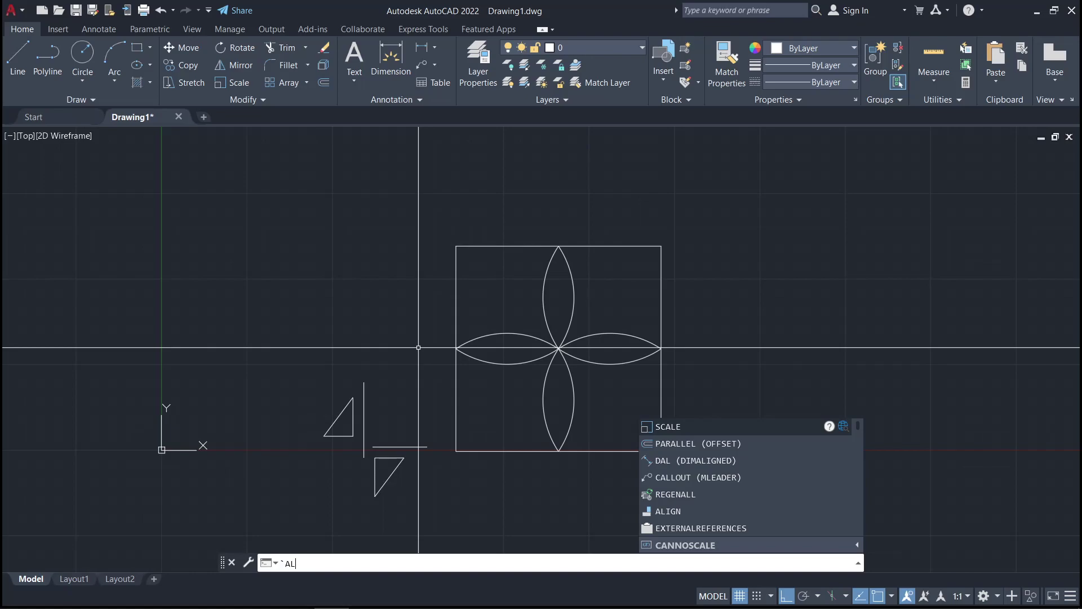
pyautogui.press('Return')
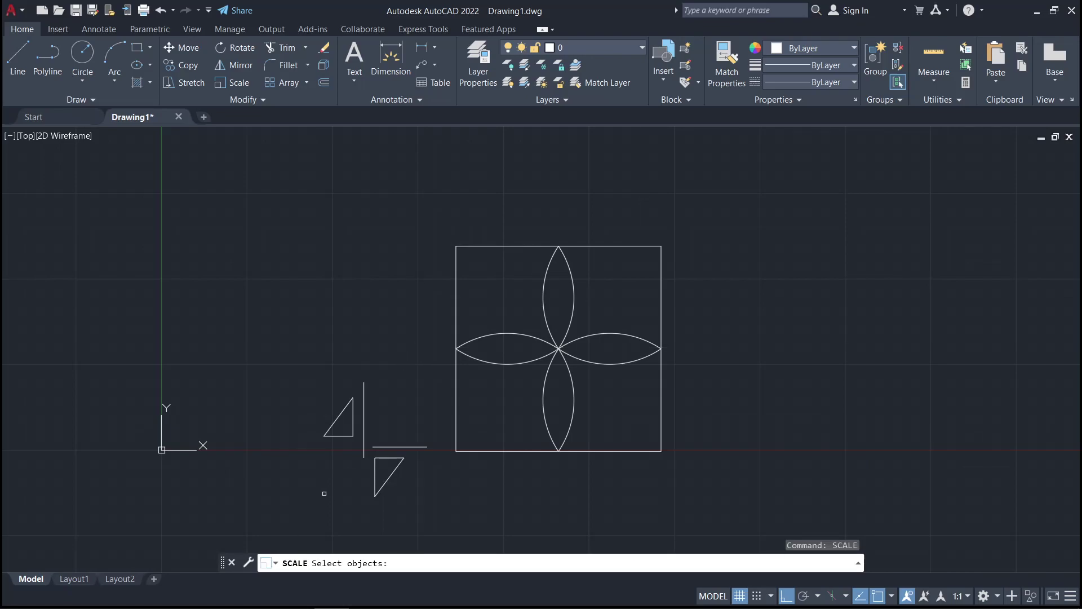
pyautogui.scroll(2, 344, 468)
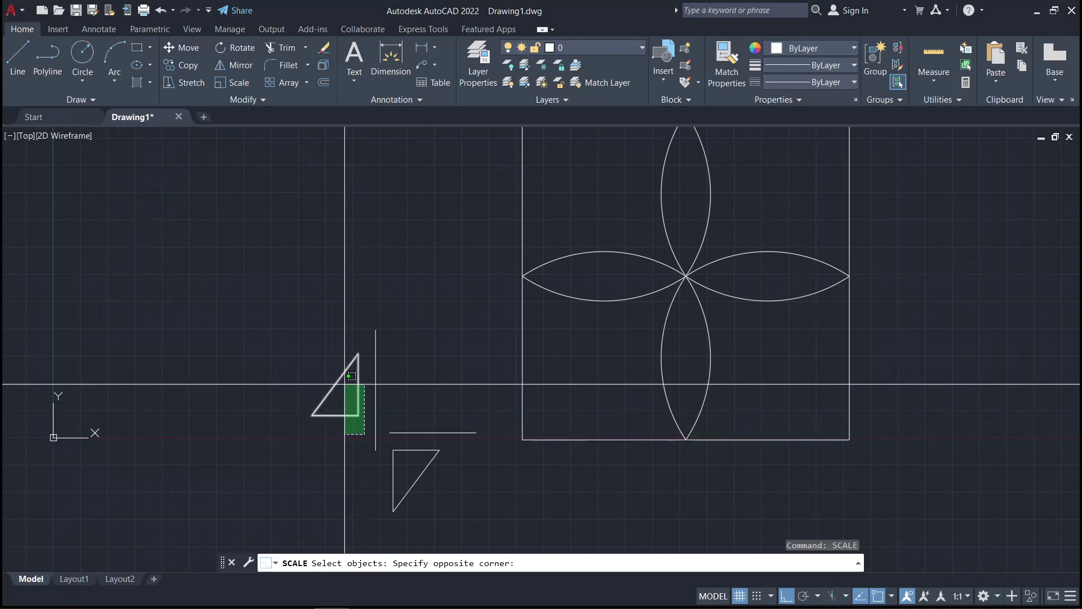
pyautogui.click(316, 352)
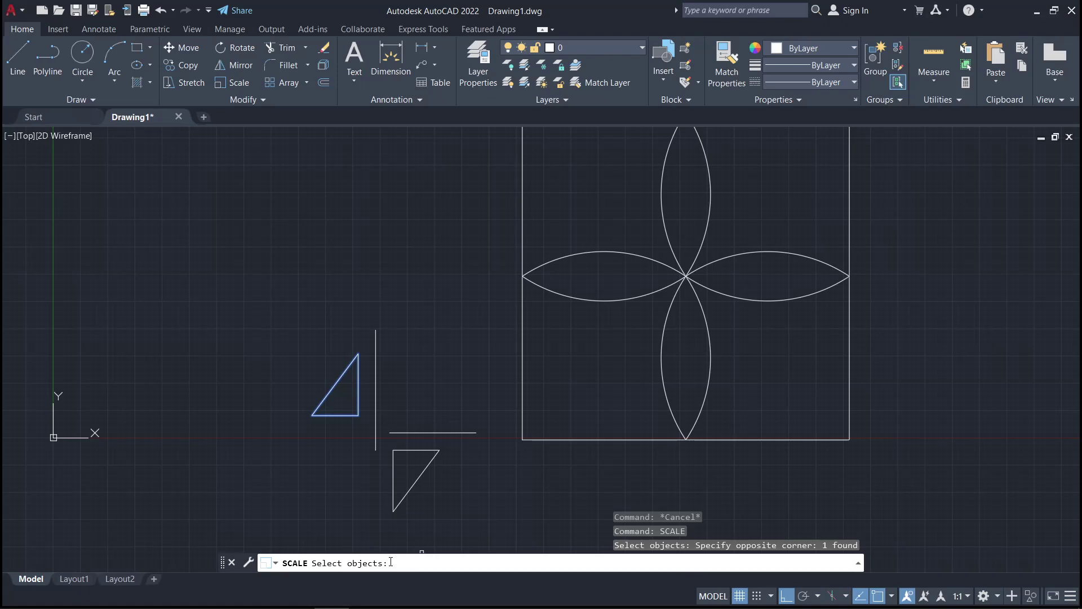
pyautogui.press('Return')
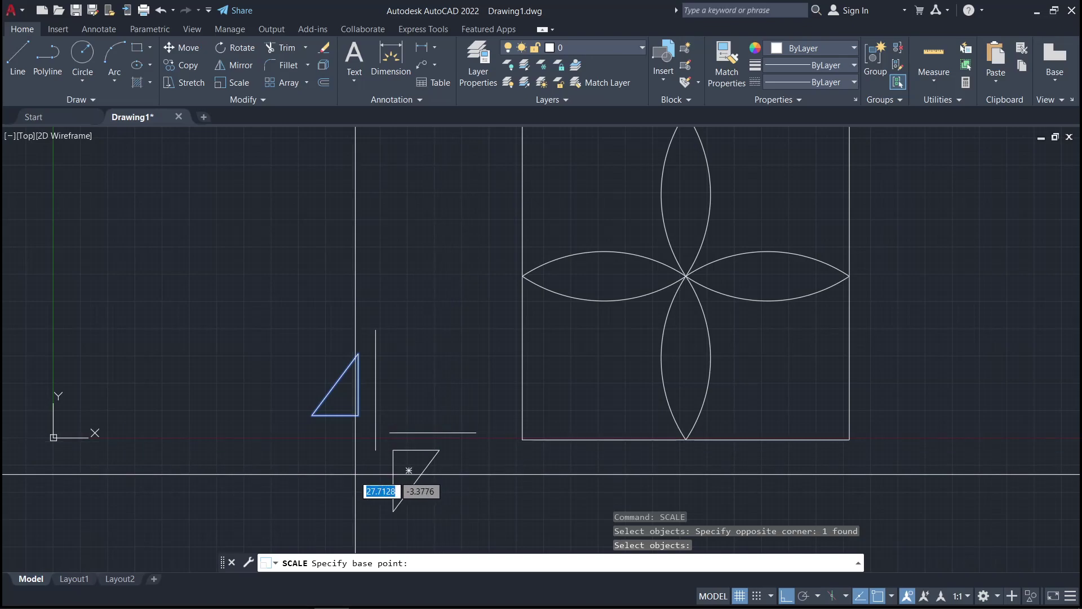
pyautogui.scroll(-2, 309, 465)
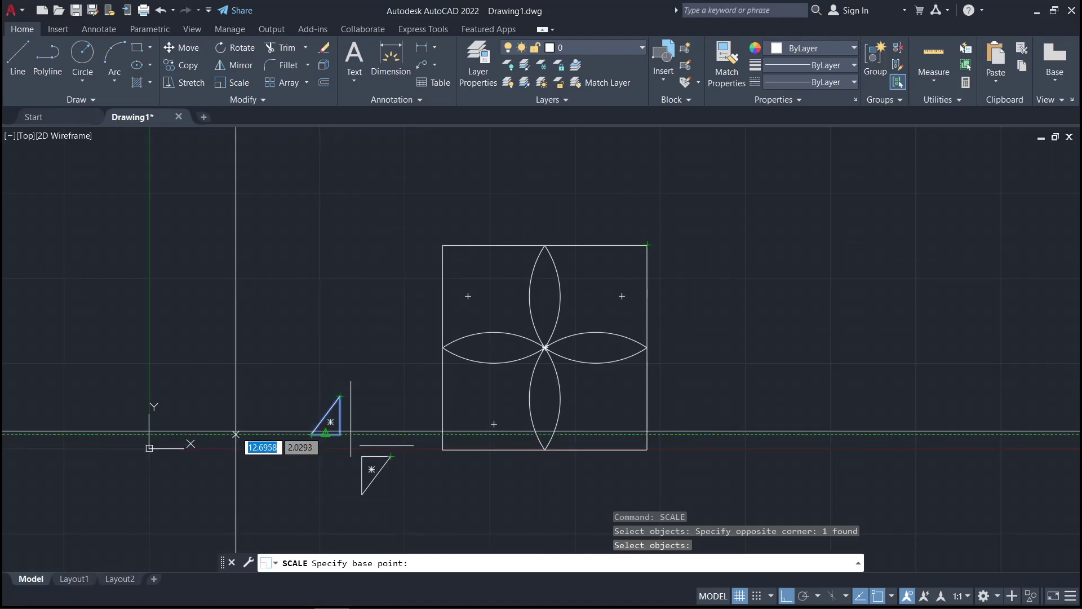
pyautogui.click(312, 434)
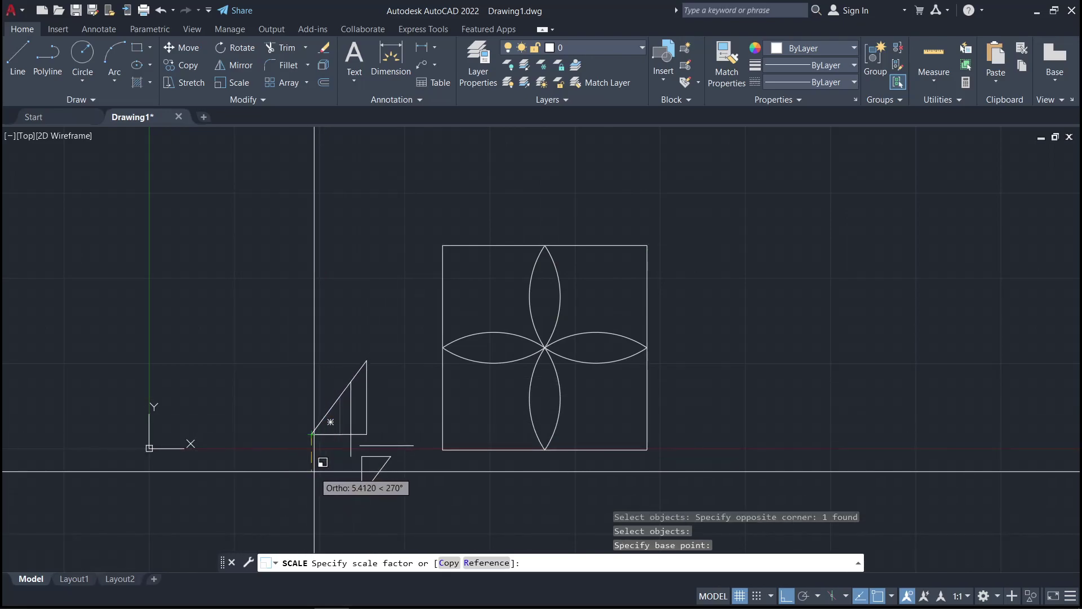
pyautogui.press('Escape')
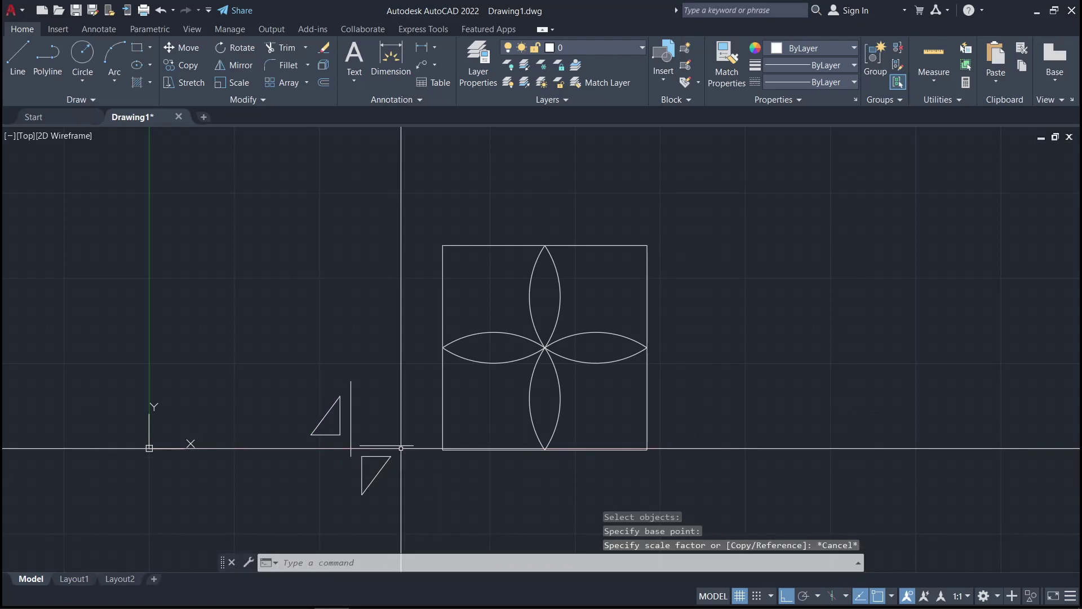
pyautogui.press('Escape')
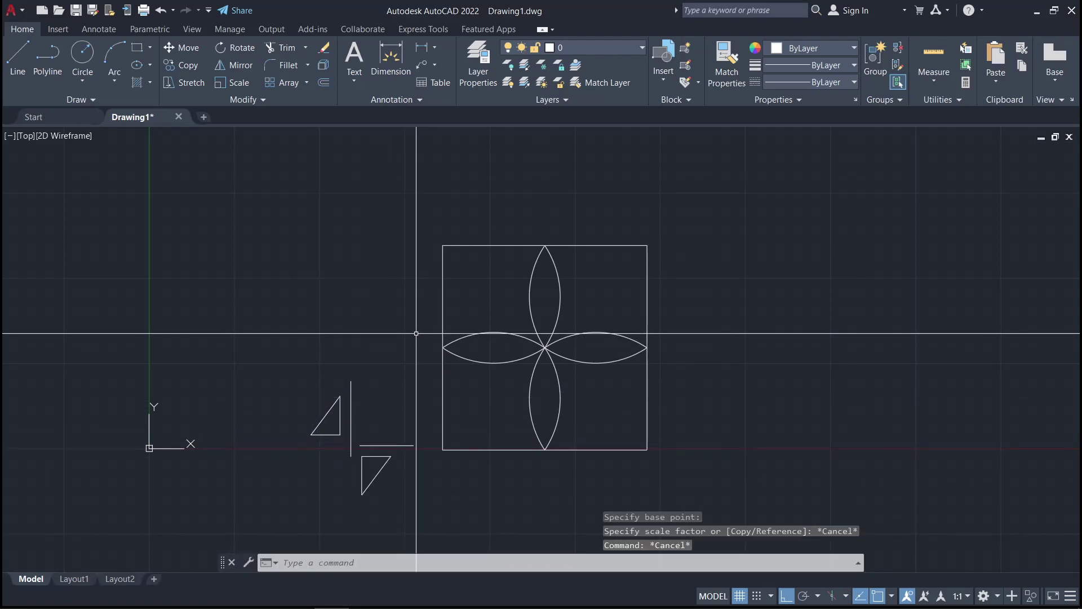
# Start ALIGN on the upper small triangle, with its lower-left corner as first source point
pyautogui.write('AL')
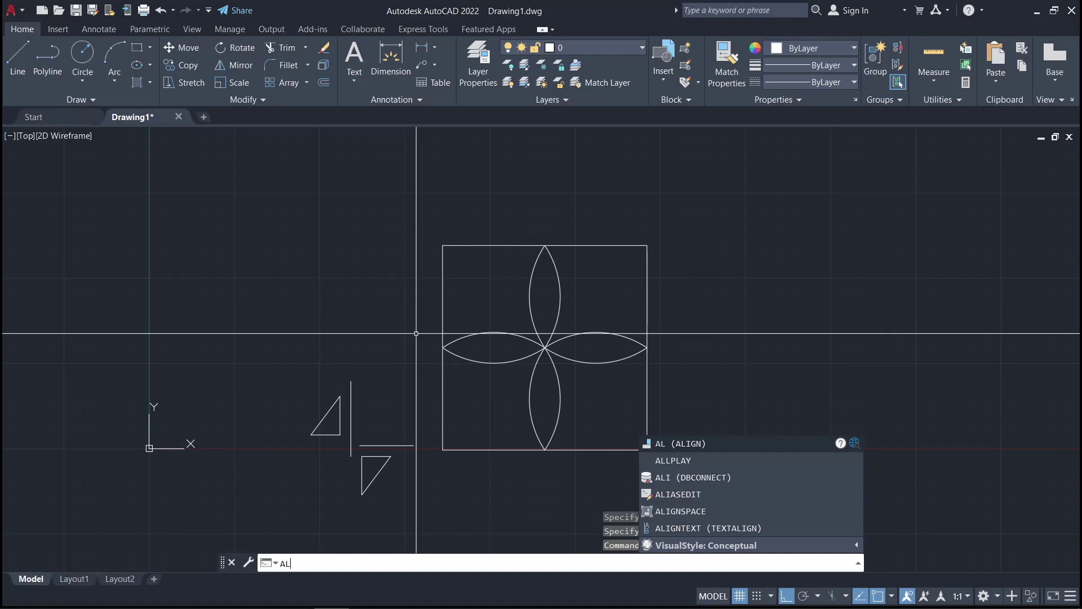
pyautogui.press('Return')
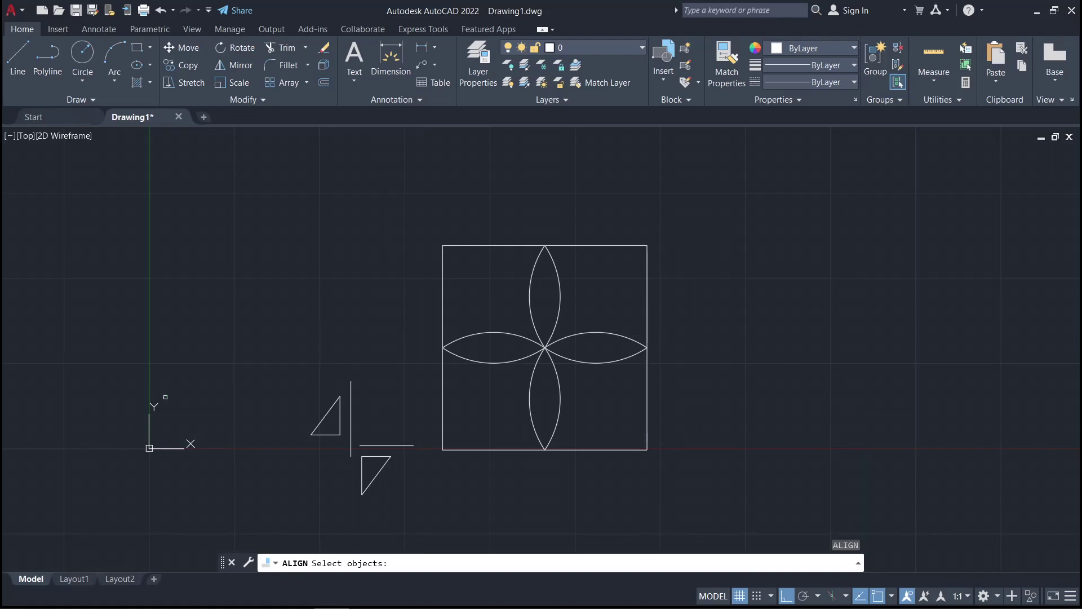
pyautogui.scroll(2, 339, 473)
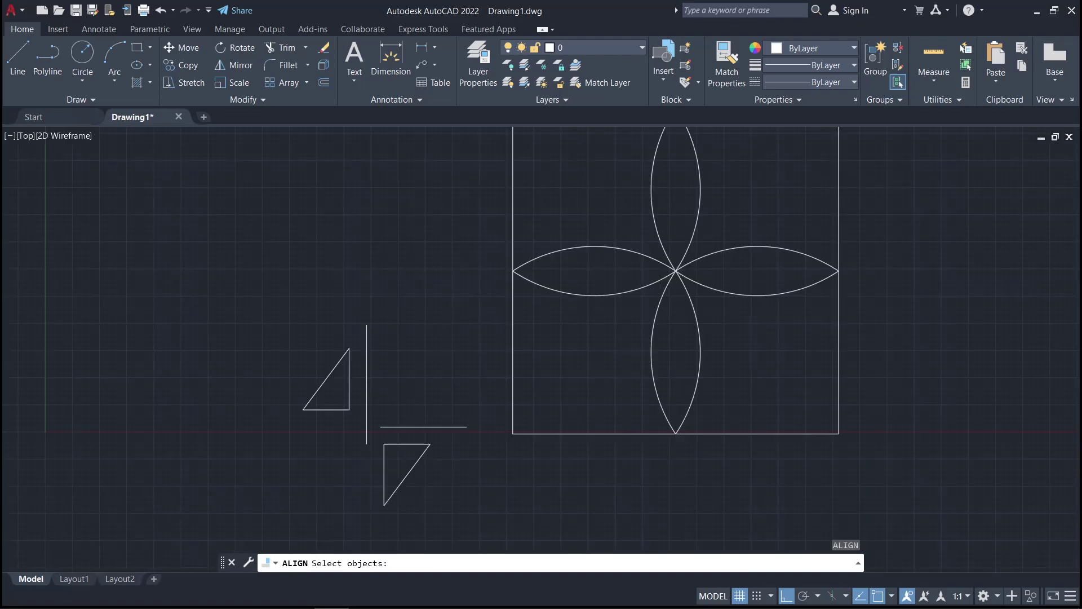
pyautogui.scroll(2, 329, 427)
pyautogui.click(330, 384)
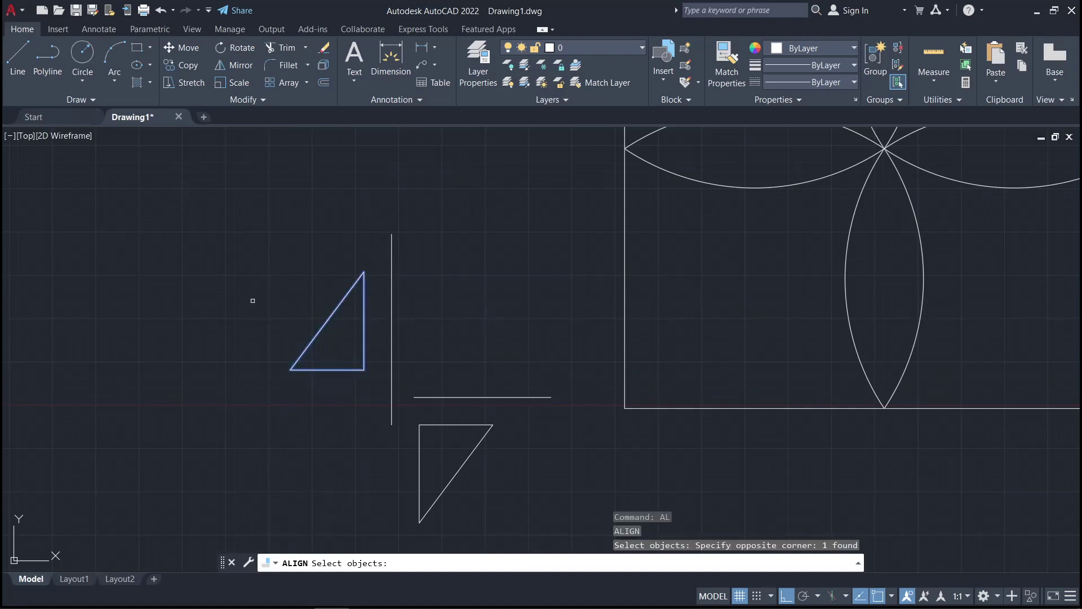
pyautogui.scroll(-1, 279, 385)
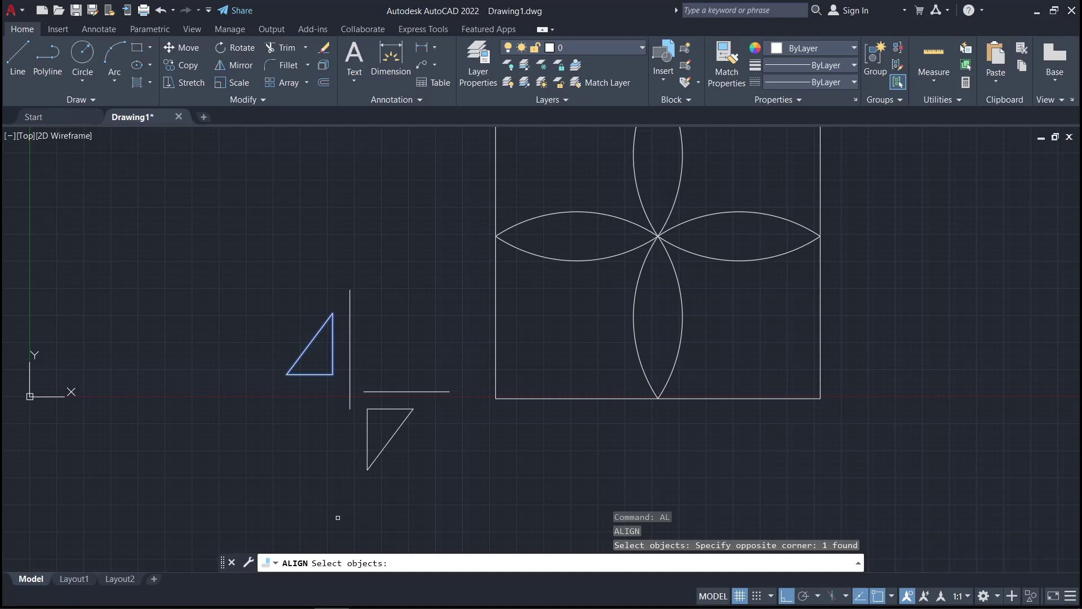
pyautogui.press('Return')
pyautogui.scroll(-2, 265, 507)
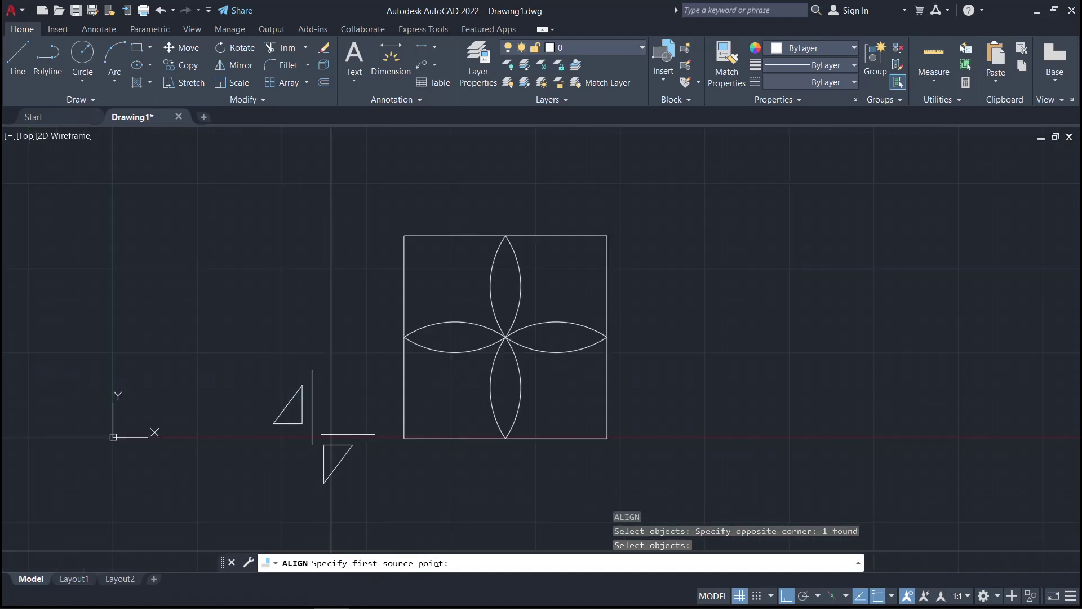
pyautogui.scroll(2, 321, 445)
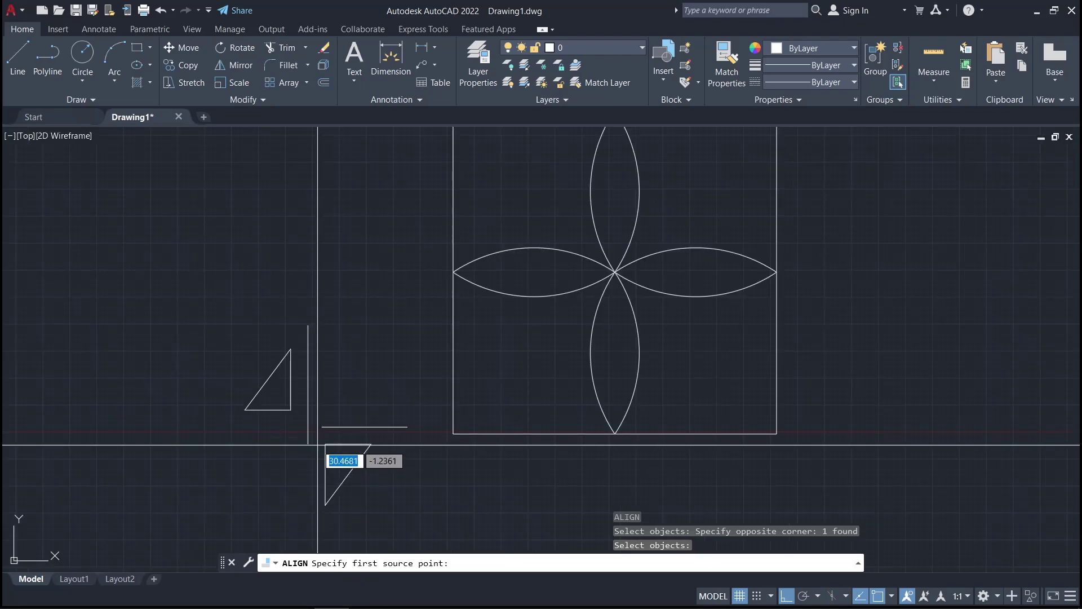
pyautogui.click(245, 408)
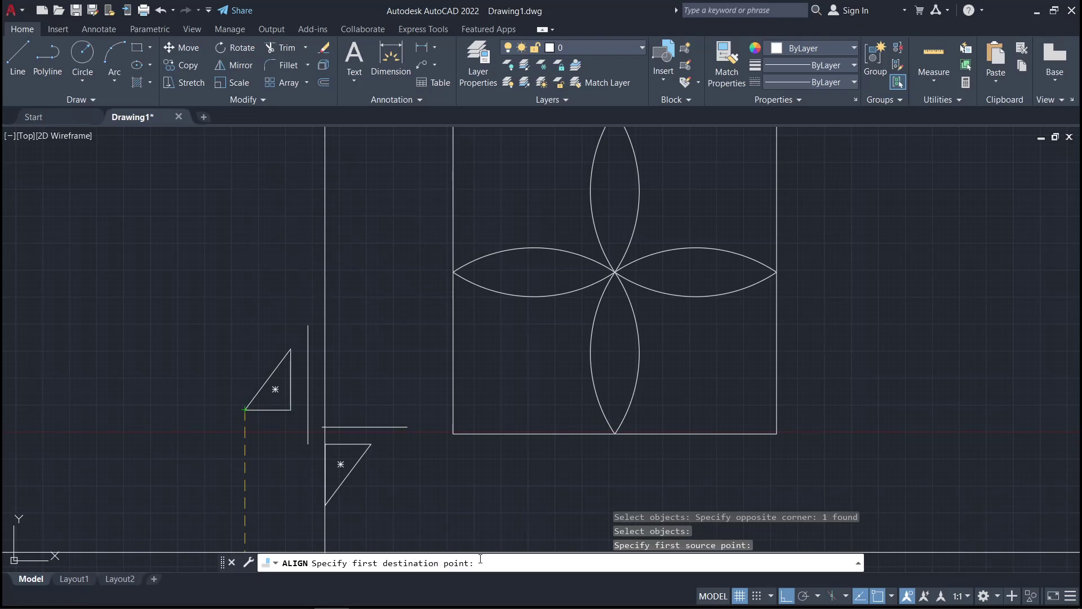
pyautogui.scroll(-2, 355, 465)
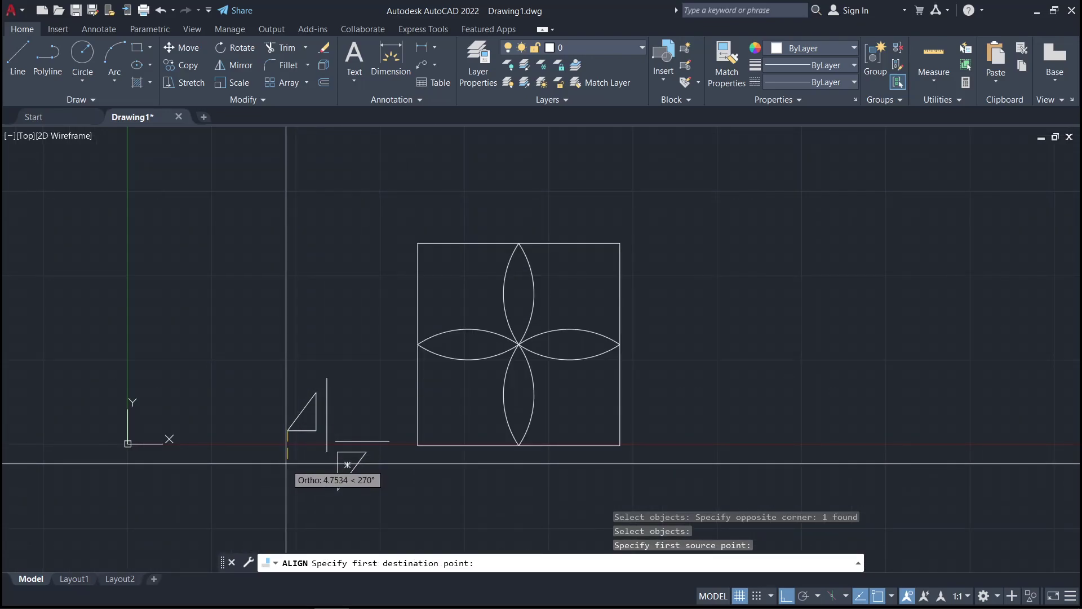
# Align the triangle to the square's top-right corner along the top edge, without scaling
pyautogui.click(620, 243)
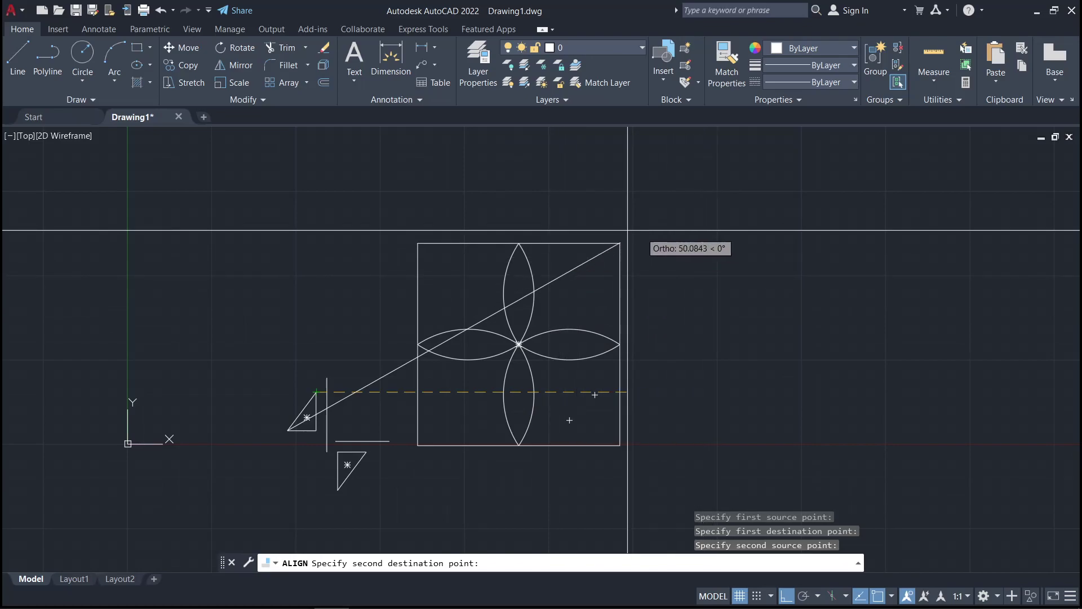
pyautogui.click(564, 244)
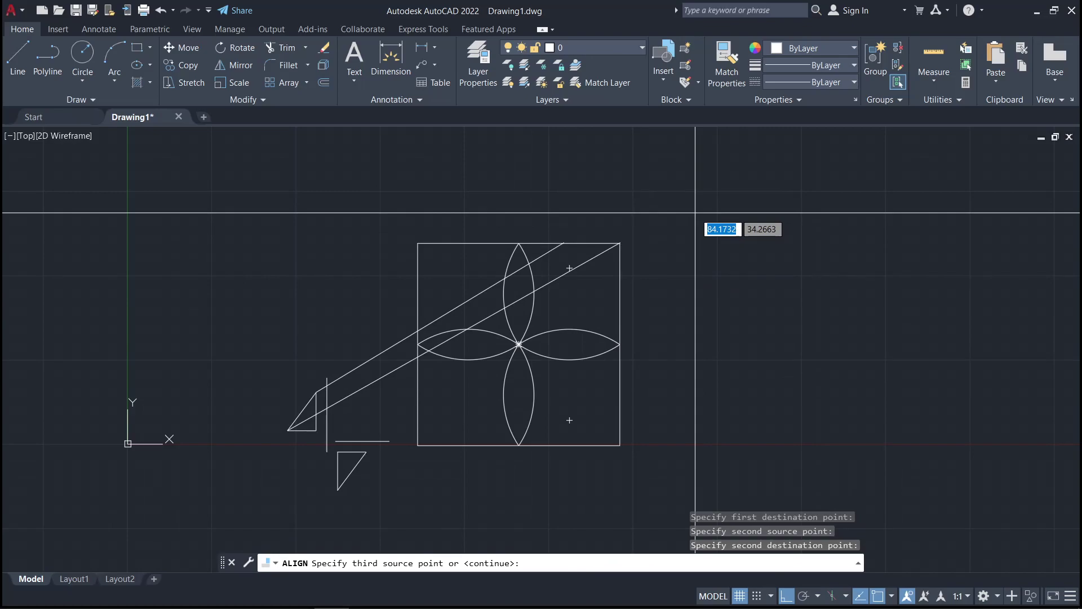
pyautogui.press('Return')
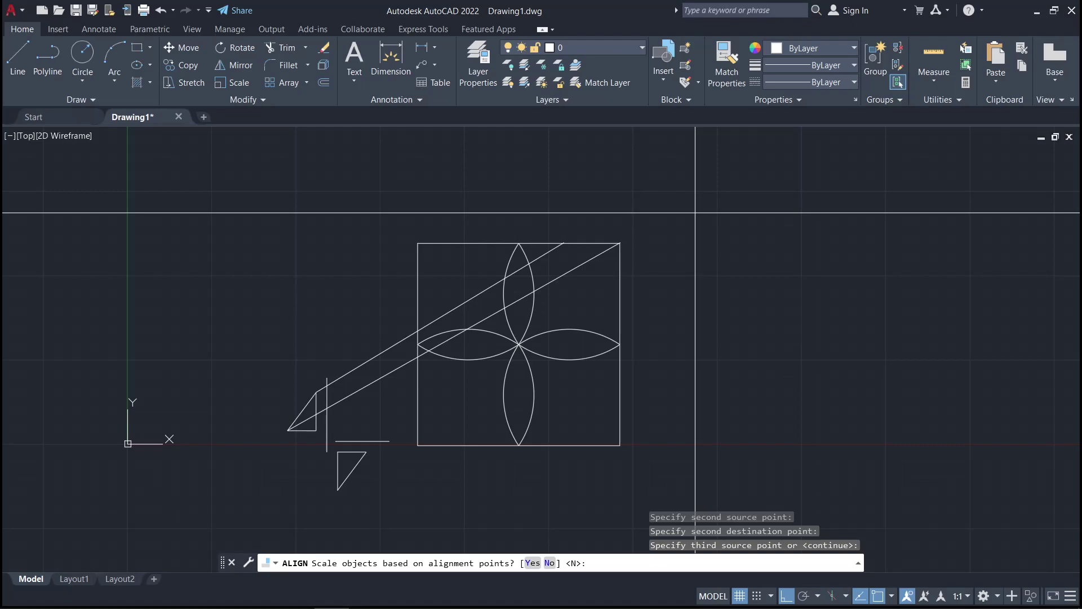
pyautogui.press('Return')
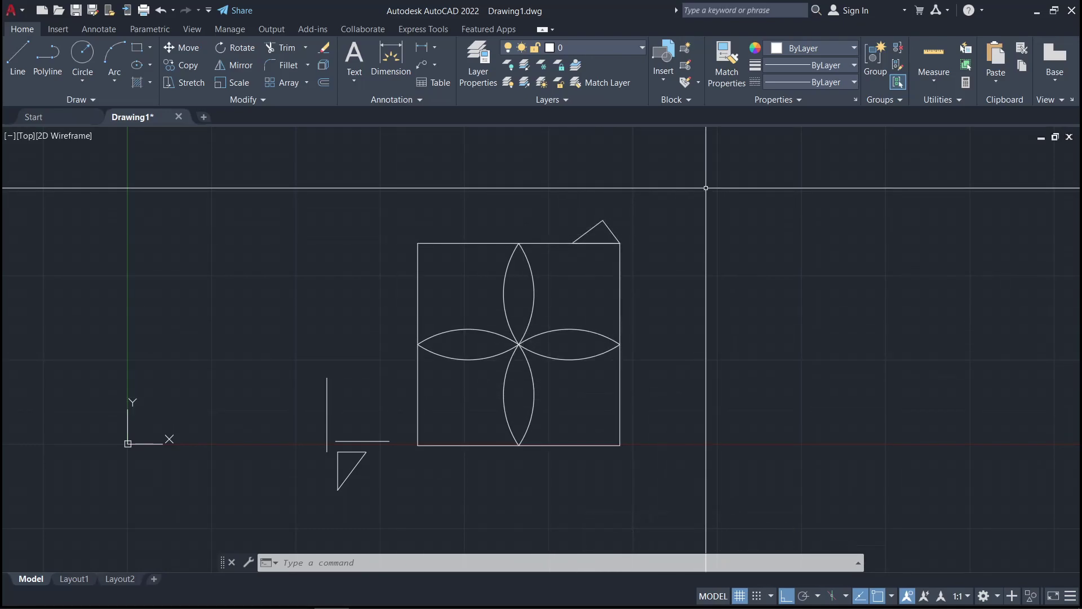
pyautogui.press('Escape')
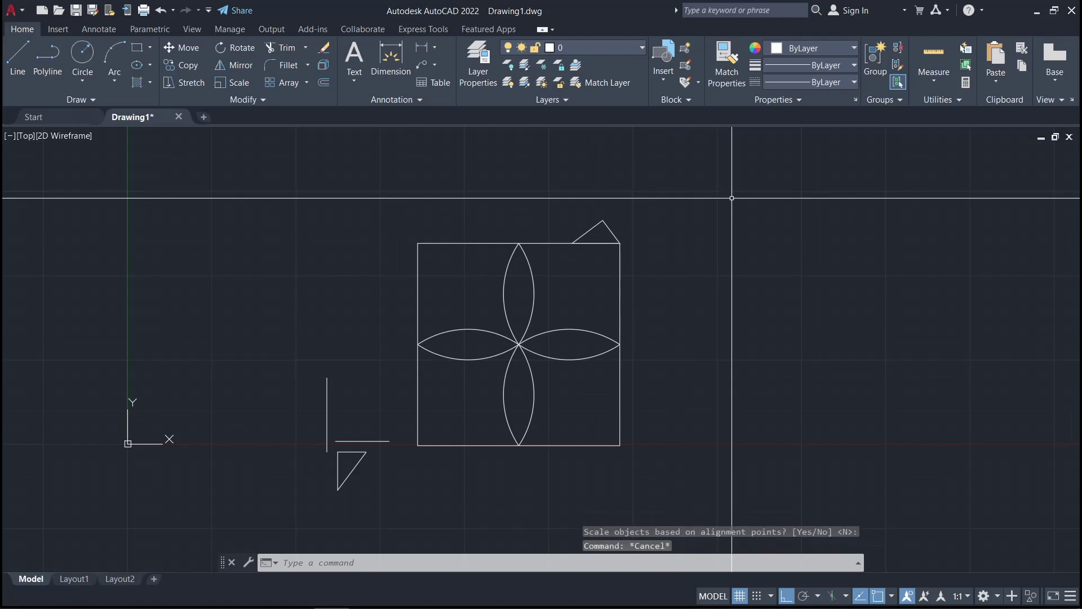
pyautogui.write('AL')
# Align the lower triangle to the square's top-left and top-right corners, scaling it to fit
pyautogui.press('Return')
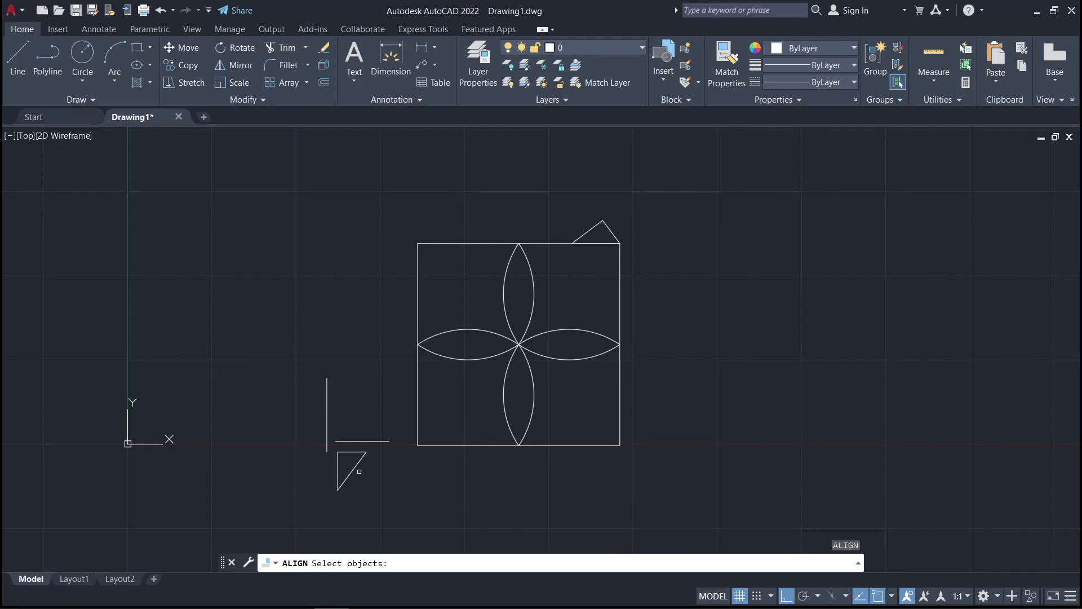
pyautogui.click(373, 482)
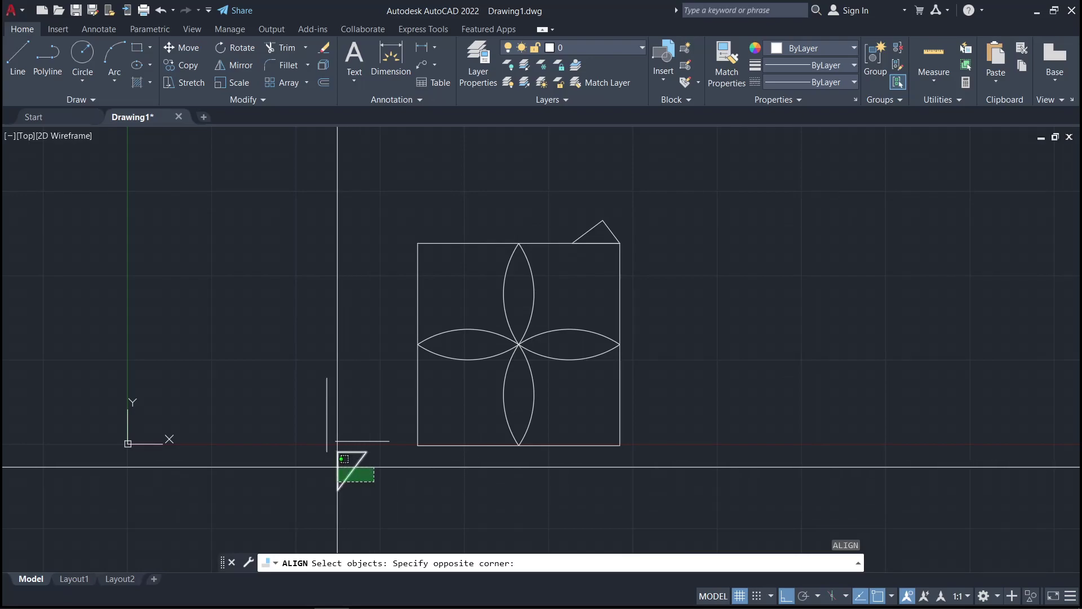
pyautogui.click(336, 468)
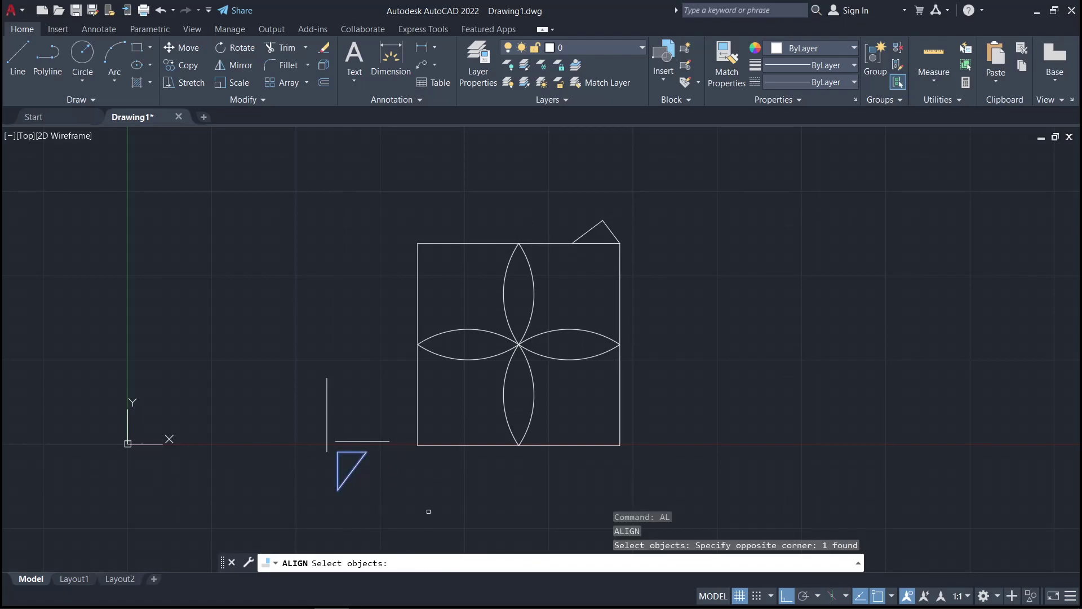
pyautogui.press('Return')
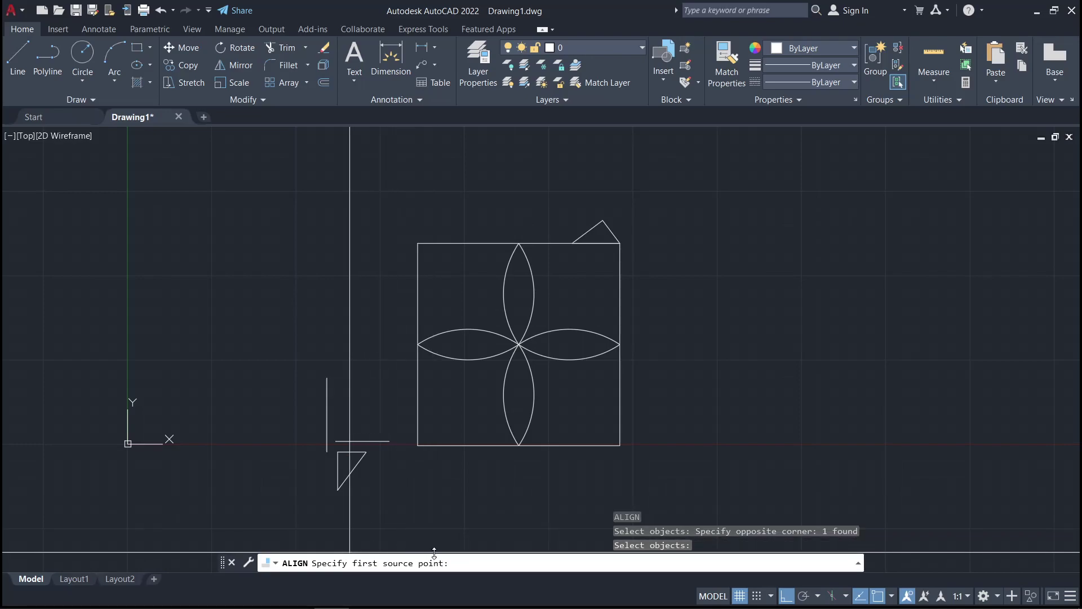
pyautogui.scroll(2, 341, 485)
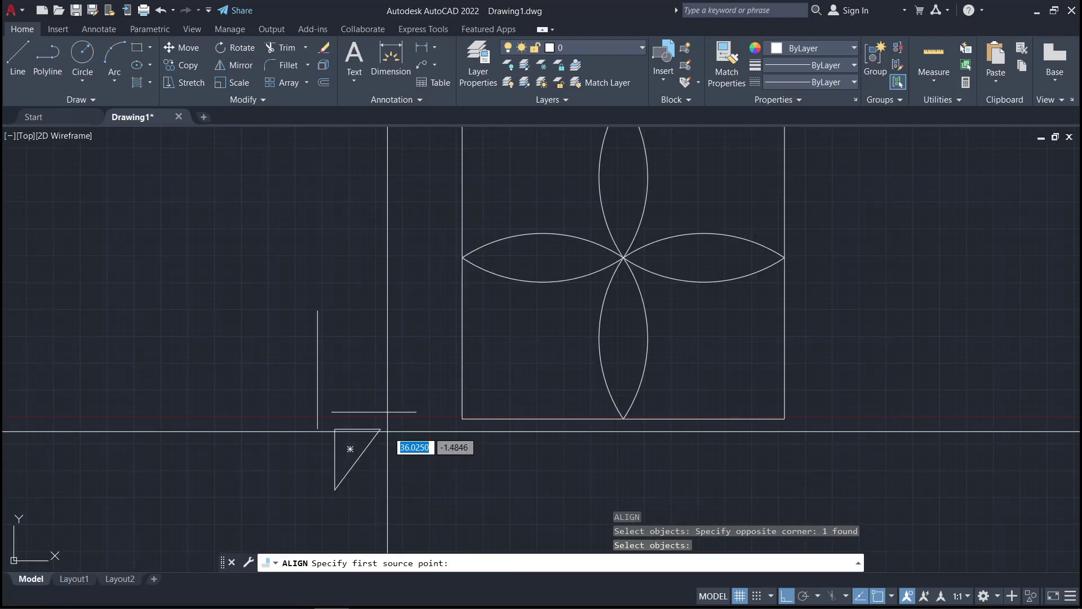
pyautogui.scroll(-2, 331, 495)
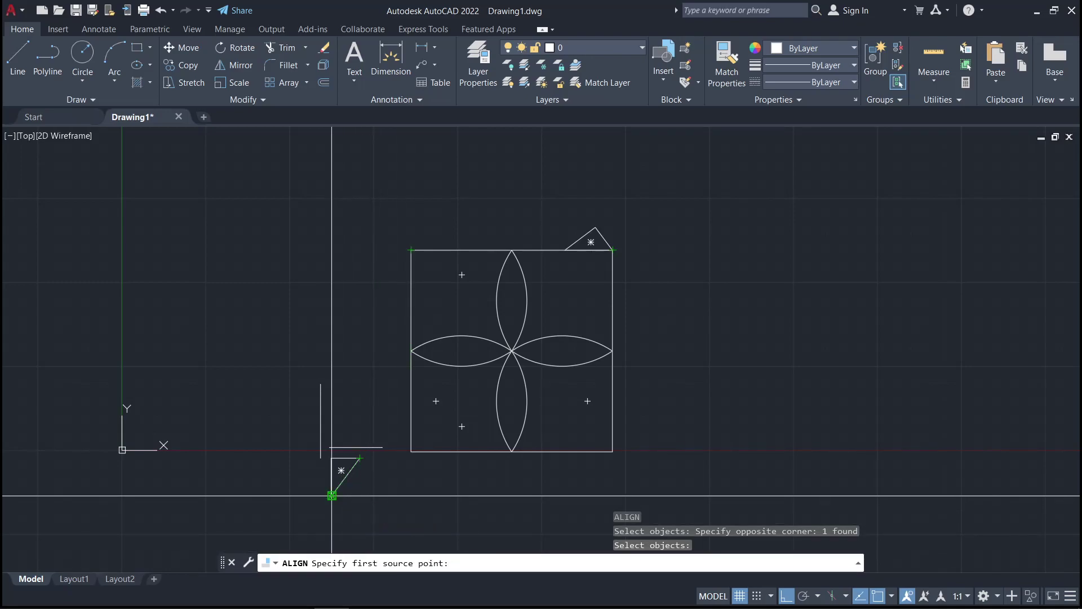
pyautogui.click(332, 494)
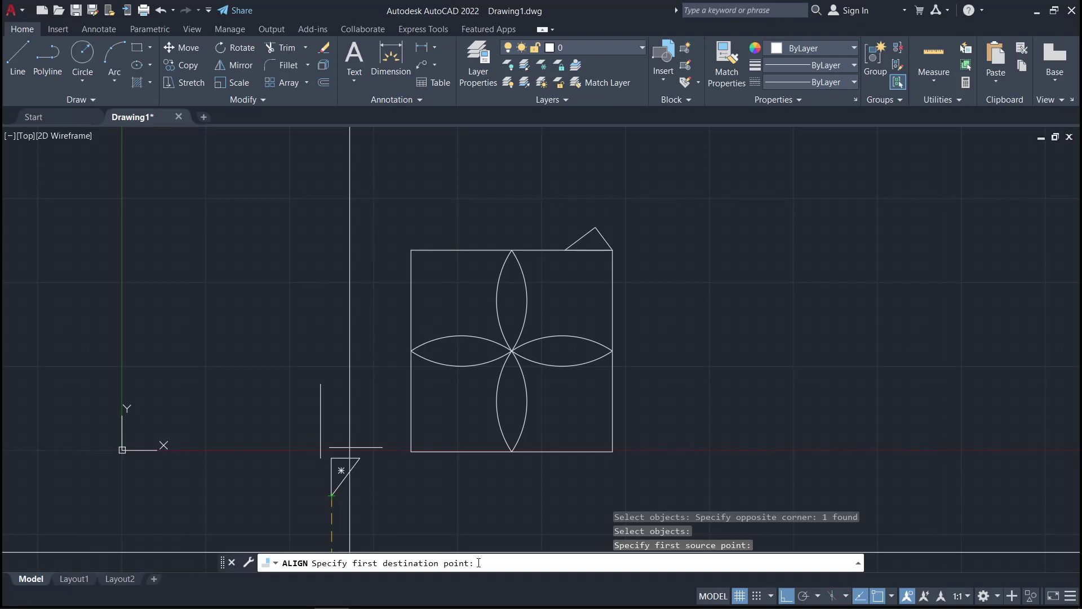
pyautogui.click(411, 250)
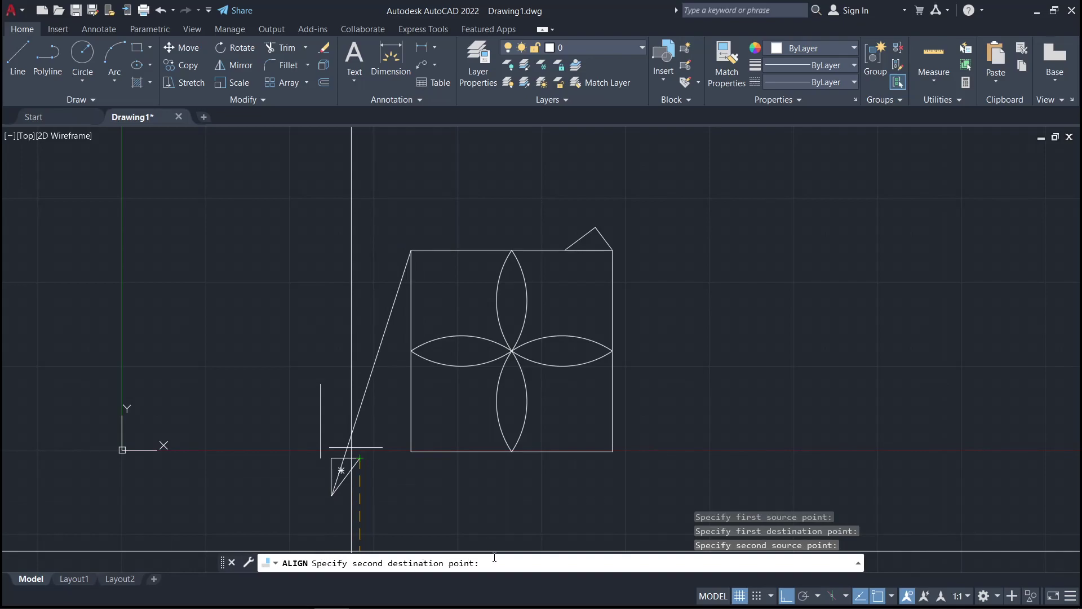
pyautogui.click(613, 249)
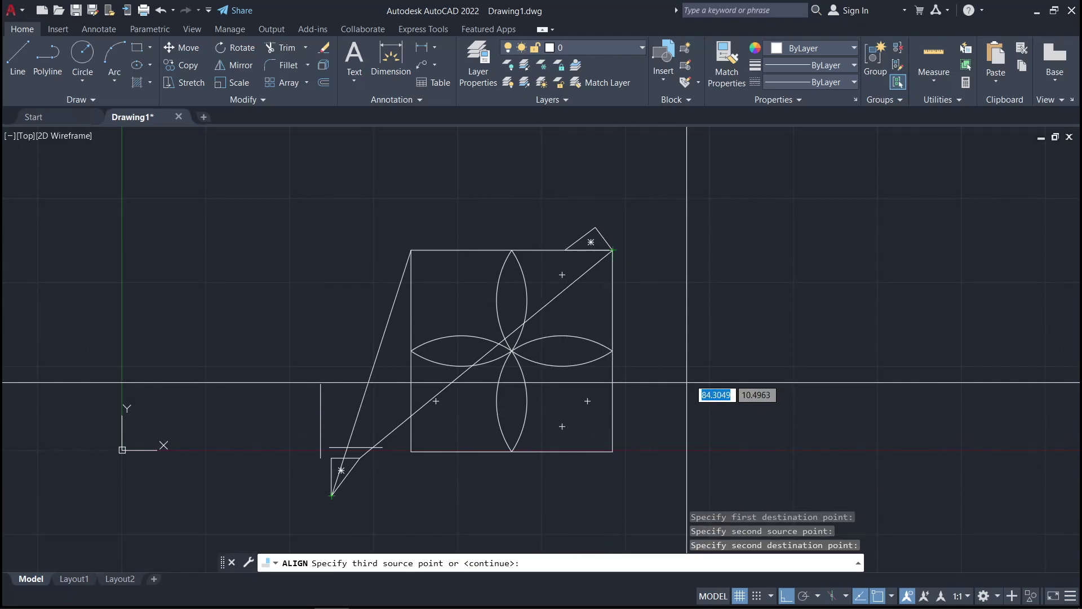
pyautogui.press('Return')
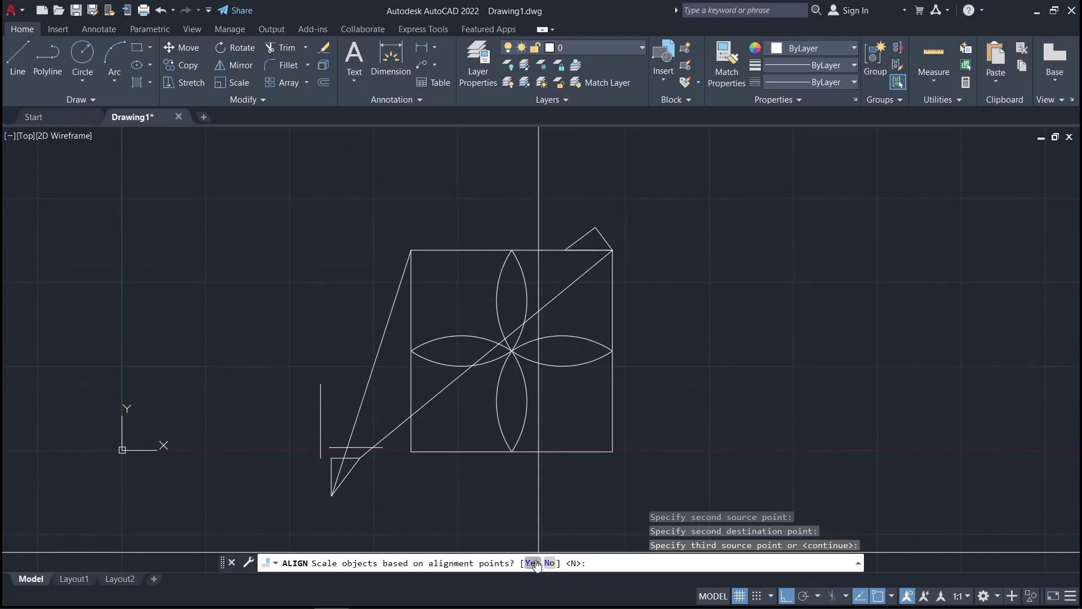
pyautogui.click(538, 561)
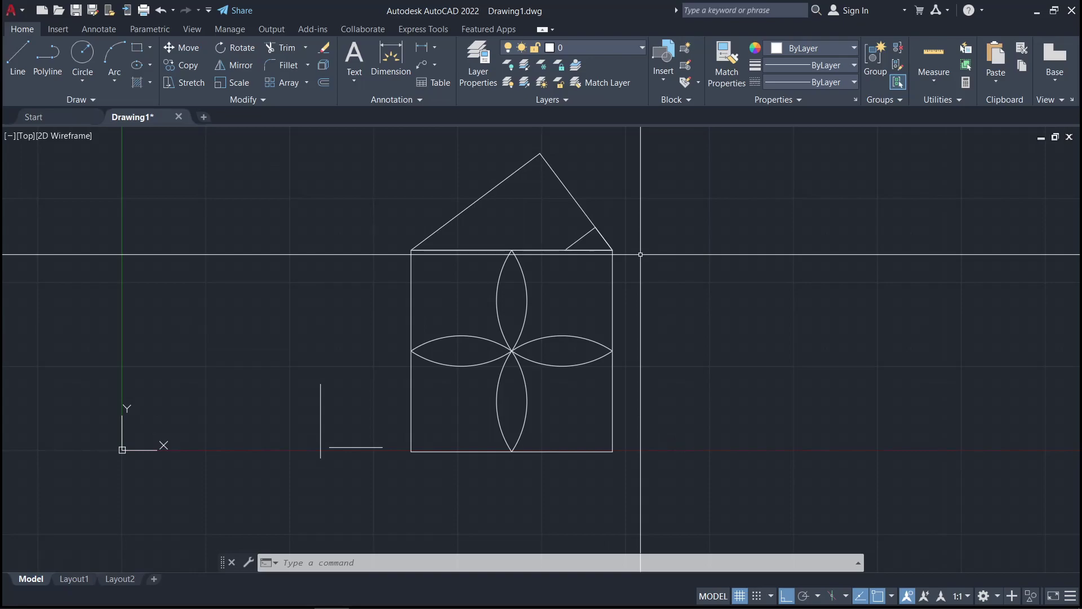
# Draw a horizontal base line and a vertical line rising from its right end
pyautogui.scroll(-3, 398, 261)
pyautogui.scroll(3, 526, 323)
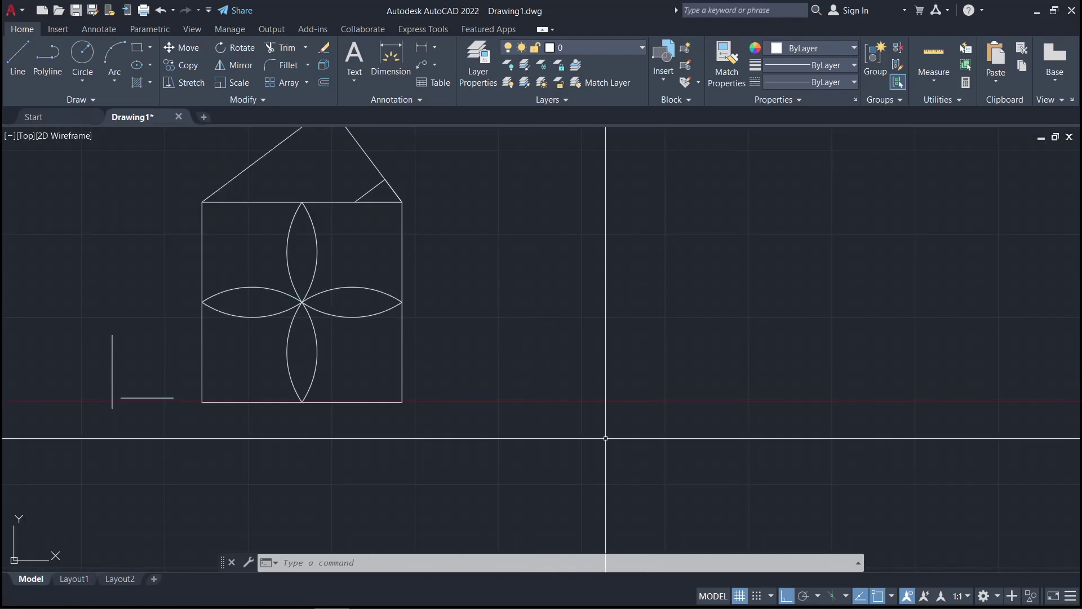
pyautogui.scroll(2, 523, 398)
pyautogui.press('l')
pyautogui.press('Return')
pyautogui.click(484, 389)
pyautogui.click(587, 389)
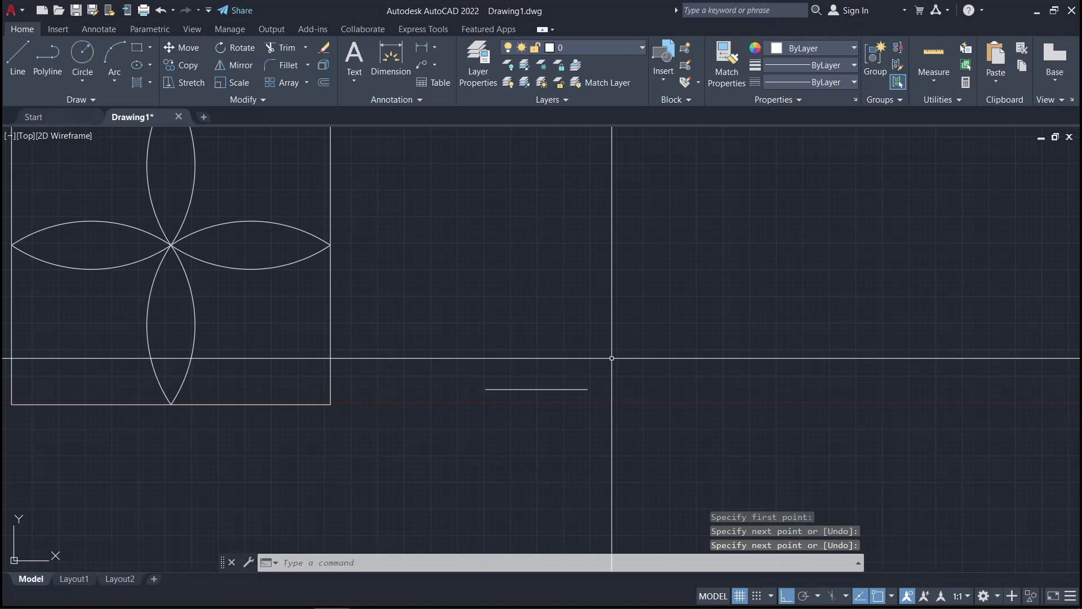
pyautogui.press('l')
pyautogui.press('Return')
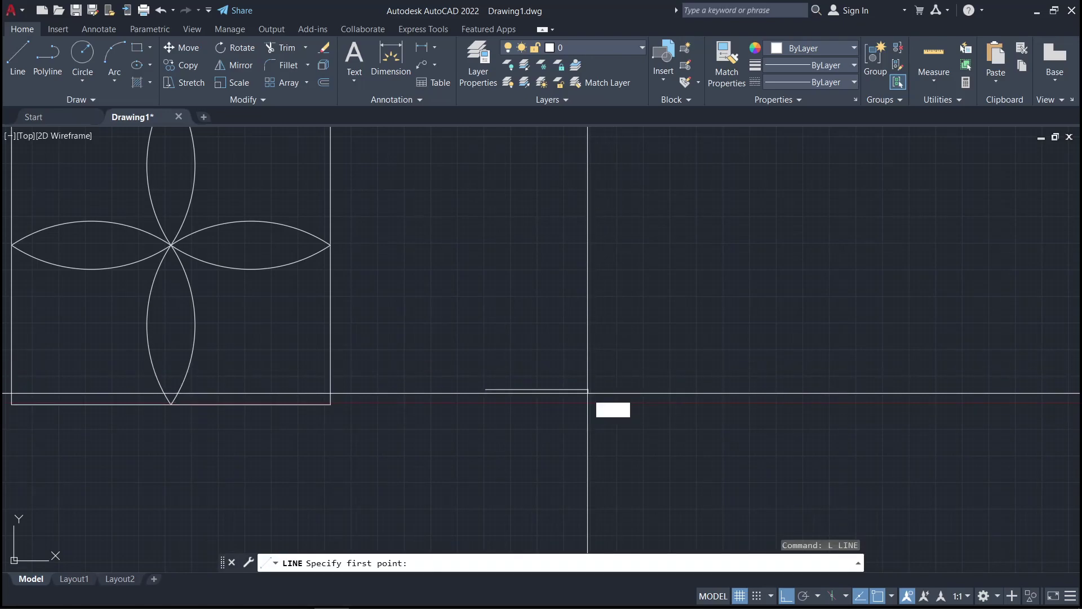
pyautogui.click(588, 389)
pyautogui.click(588, 307)
pyautogui.press('Escape')
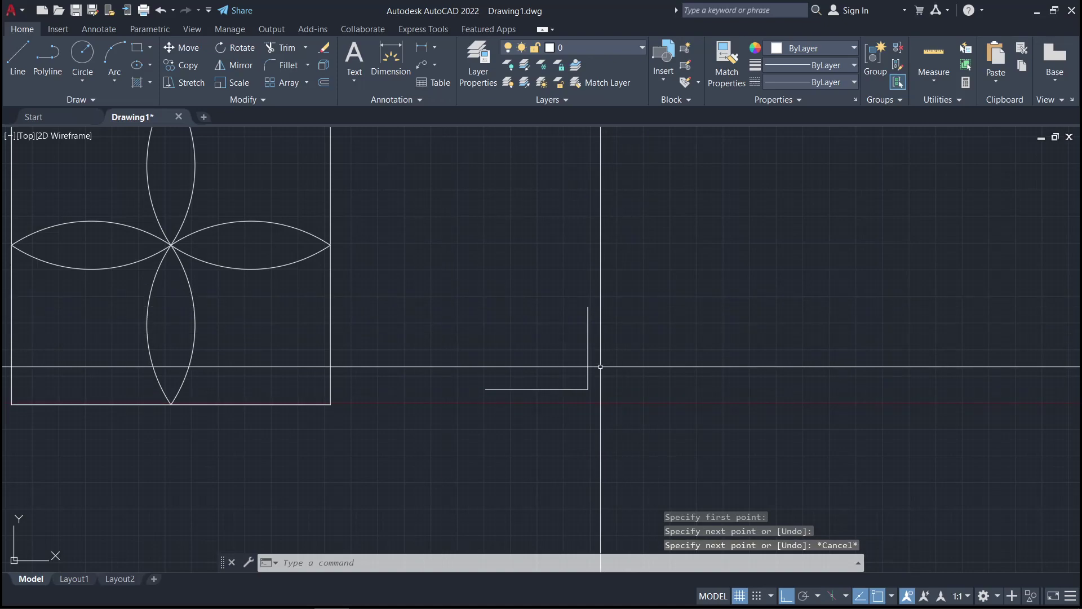
# Add a circle centred on the line corner and trim it to its top-left quarter arc
pyautogui.write('c')
pyautogui.press('Return')
pyautogui.click(588, 388)
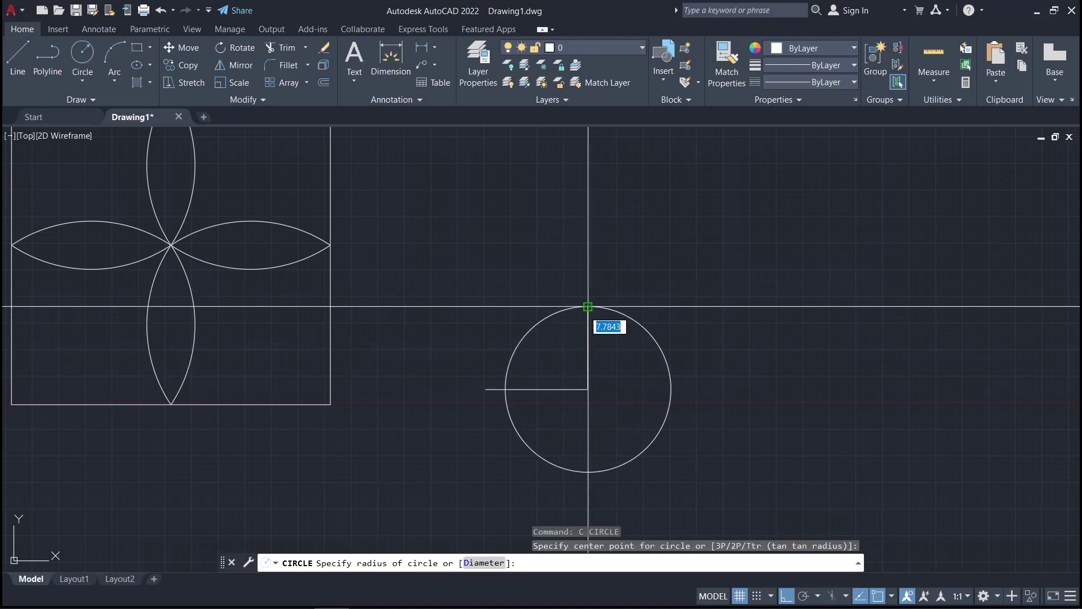
pyautogui.click(588, 307)
pyautogui.press('Escape')
pyautogui.write('tr')
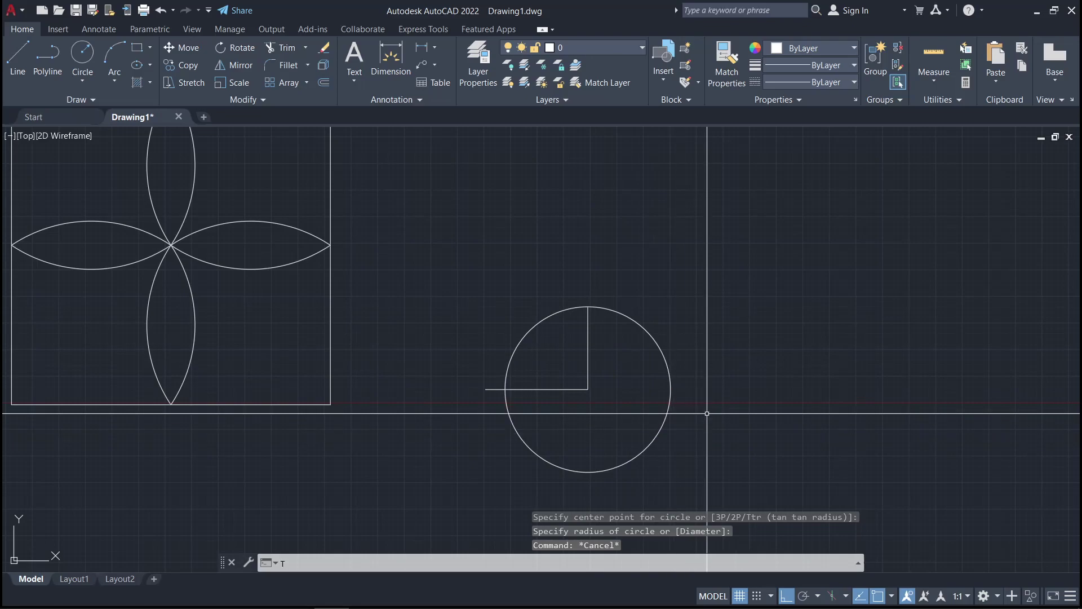
pyautogui.press('Return')
pyautogui.moveTo(705, 410); pyautogui.dragTo(577, 367)
pyautogui.press('Escape')
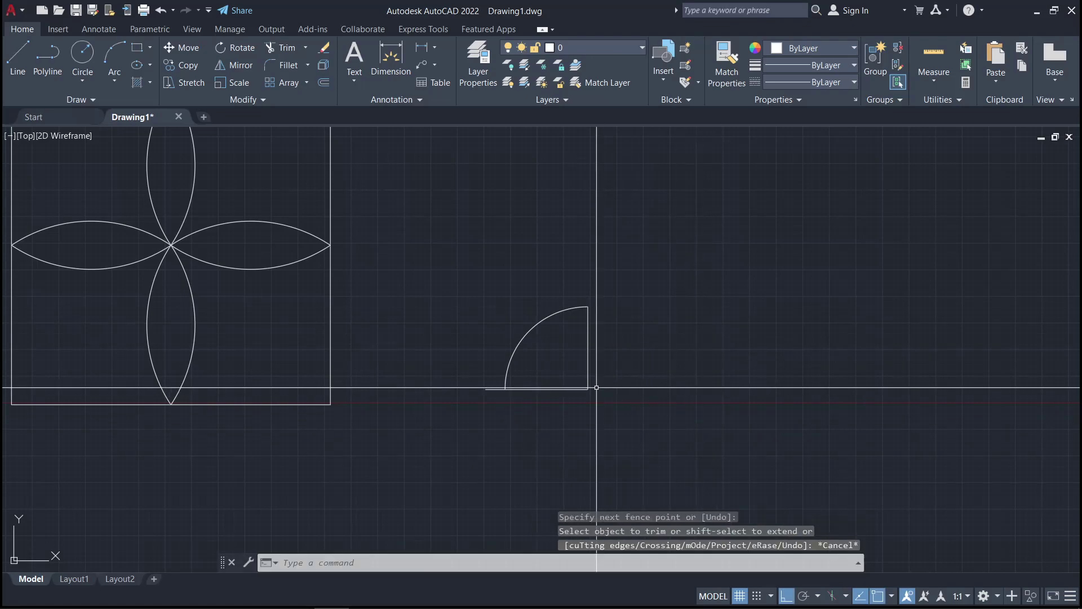
# Grip-stretch the horizontal base line longer at both its right and left ends
pyautogui.click(486, 389)
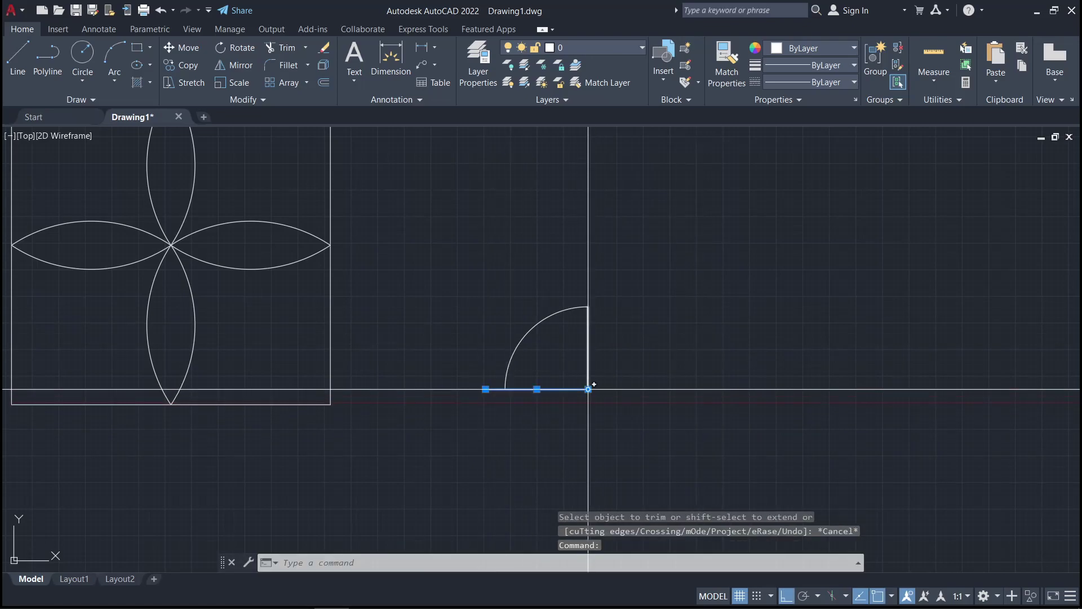
pyautogui.click(588, 389)
pyautogui.click(669, 389)
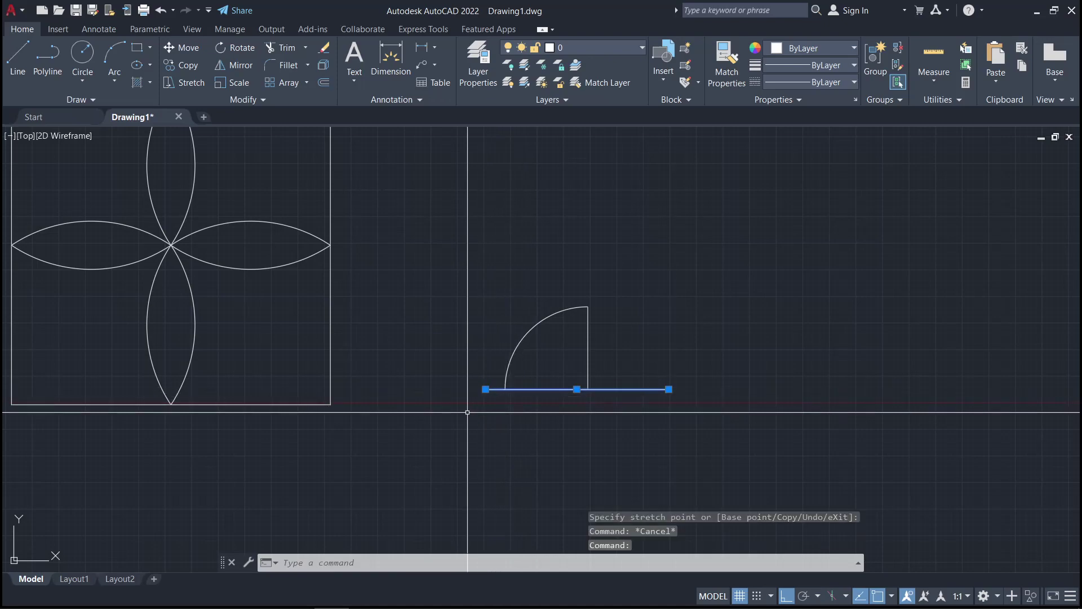
pyautogui.click(485, 389)
pyautogui.click(436, 389)
pyautogui.press('Escape')
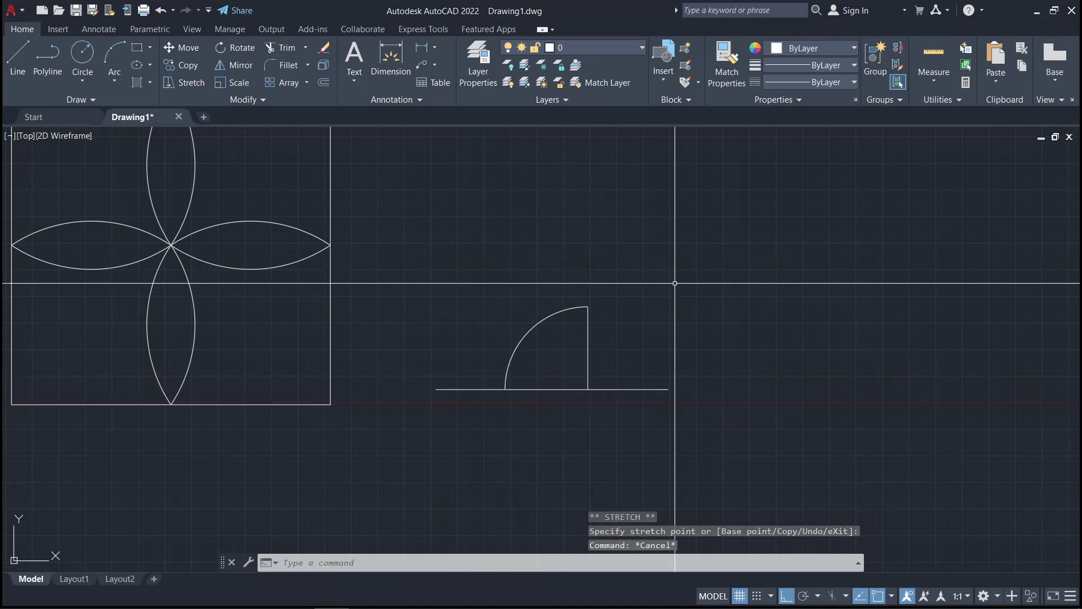
# Draw a diagonal line up-right of the fan with Ortho turned off
pyautogui.write('l')
pyautogui.press('Return')
pyautogui.click(688, 165)
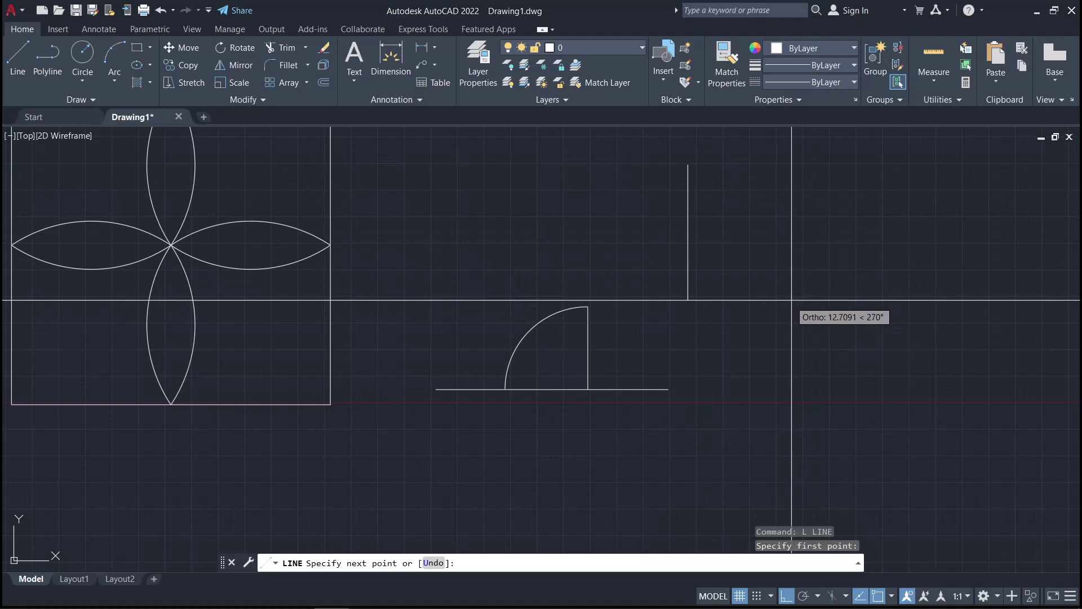
pyautogui.press('F8')
pyautogui.click(820, 322)
pyautogui.press('Return')
pyautogui.write('A')
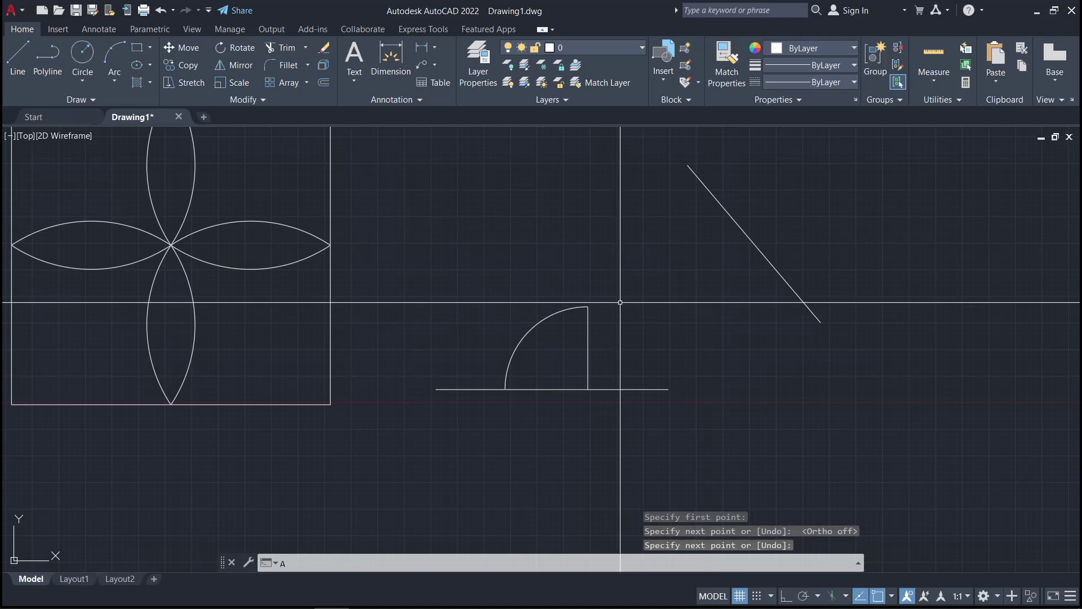
pyautogui.write('l')
pyautogui.press('Return')
pyautogui.click(485, 294)
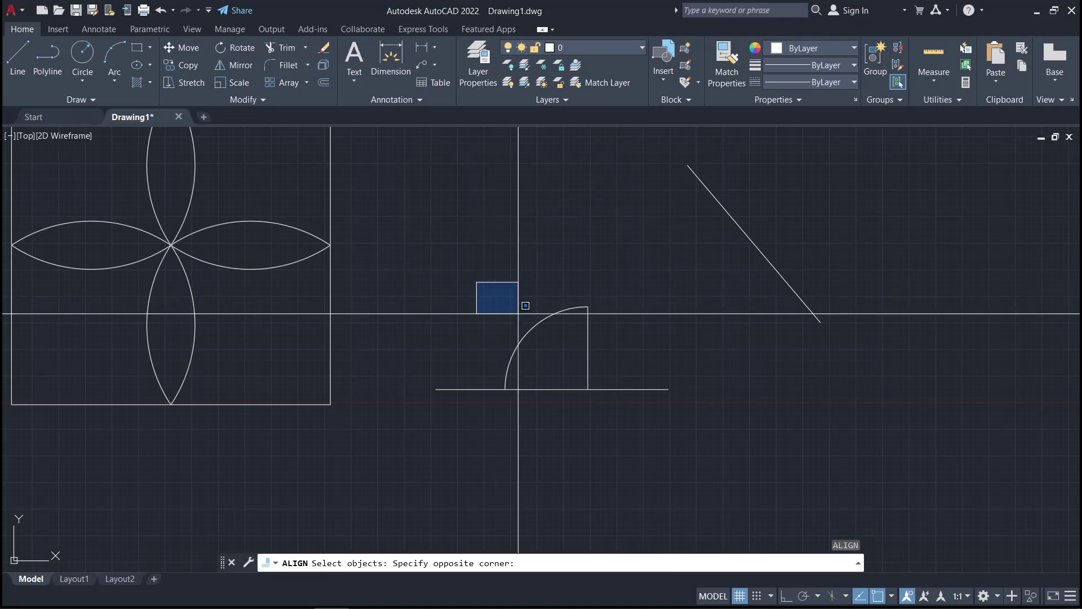
pyautogui.click(609, 434)
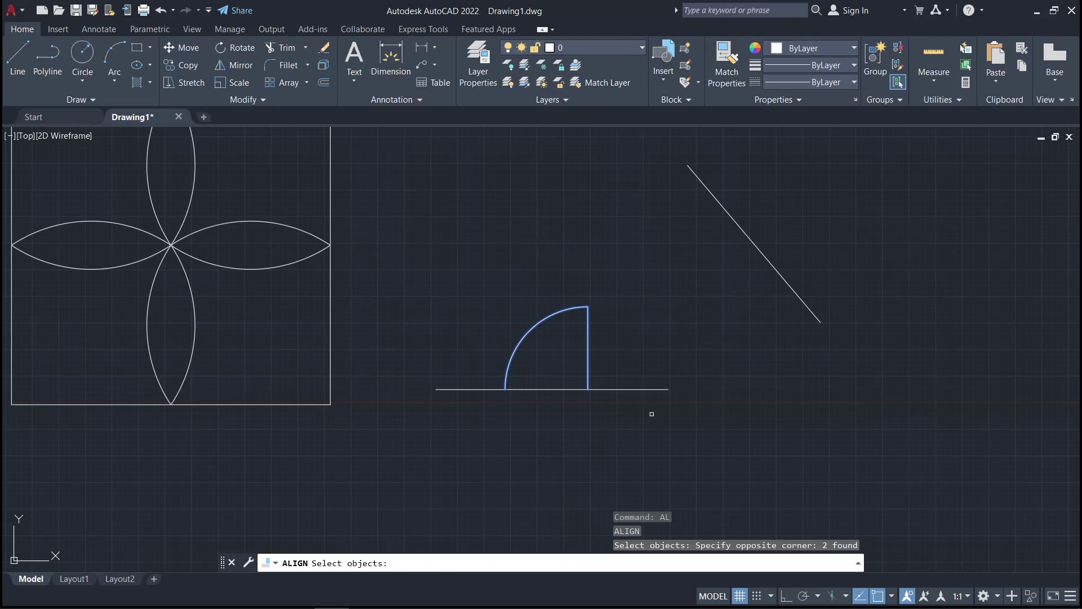
pyautogui.press('Return')
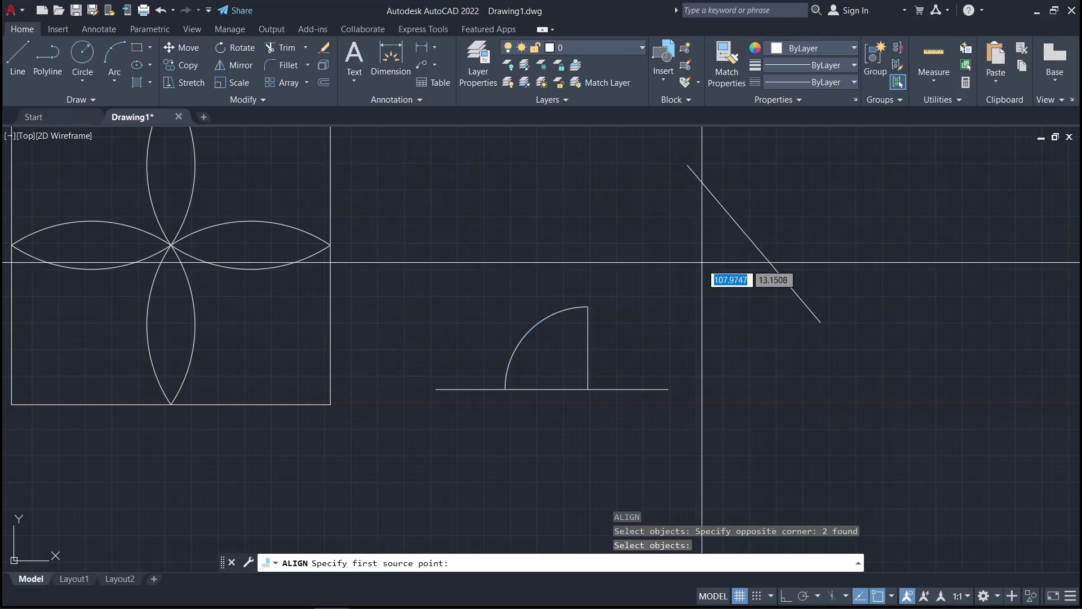
pyautogui.click(823, 203)
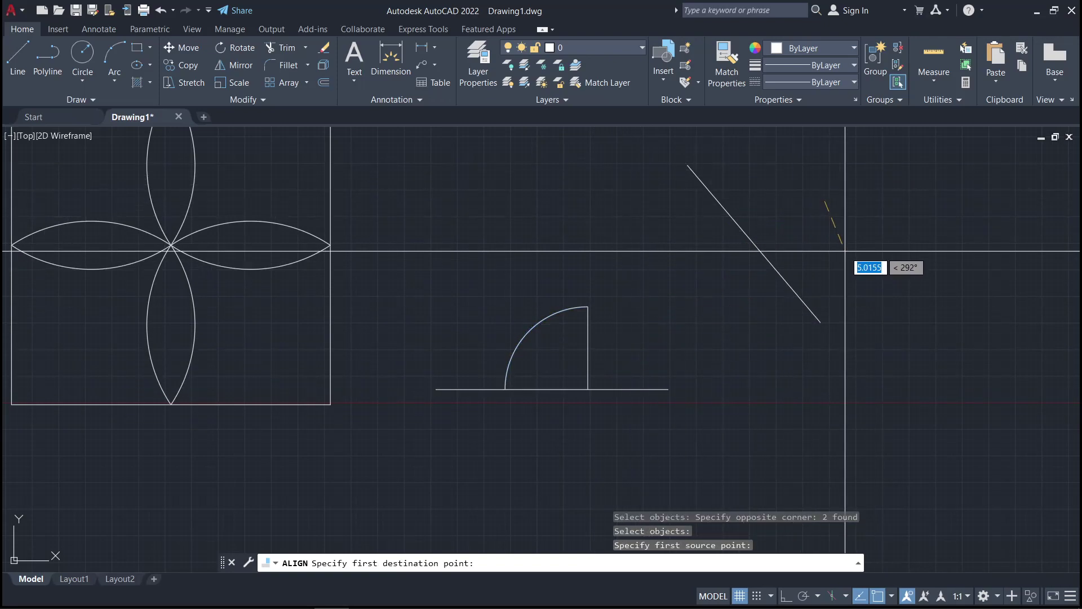
pyautogui.press('Escape')
pyautogui.write('AL')
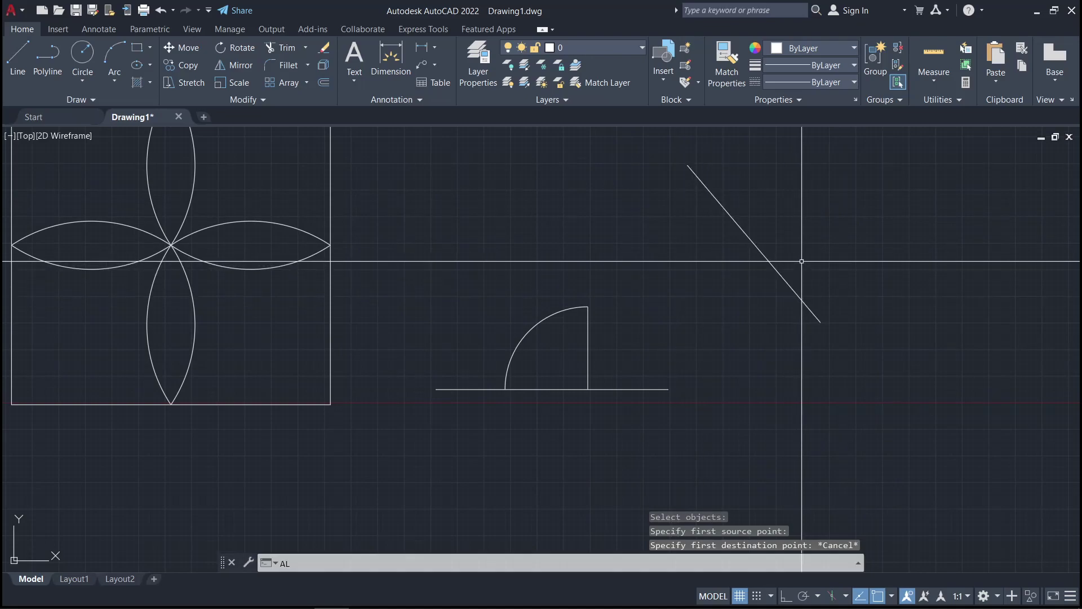
pyautogui.press('Return')
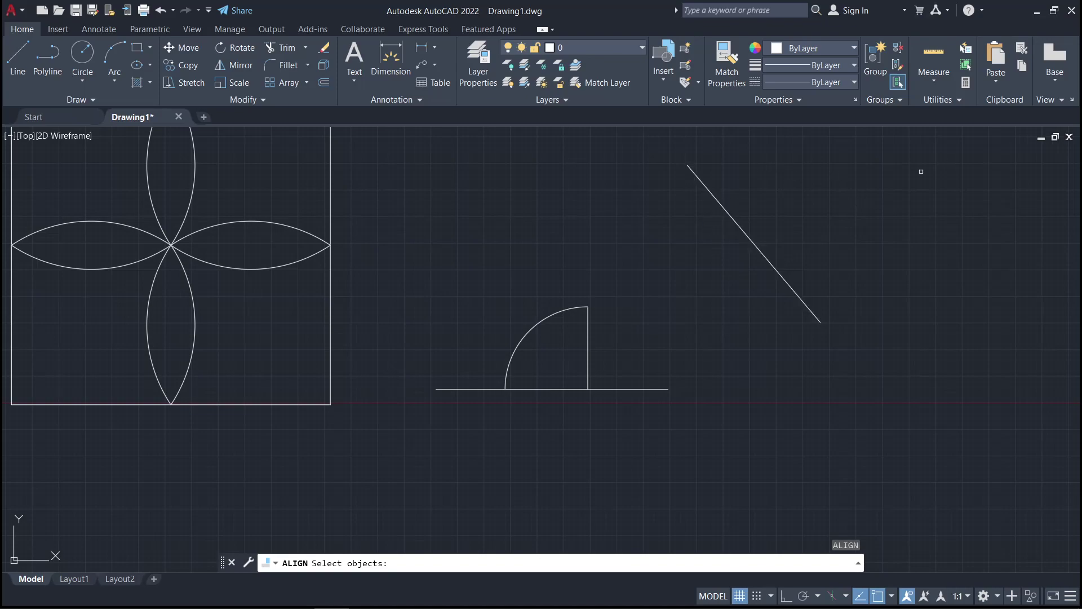
pyautogui.click(609, 332)
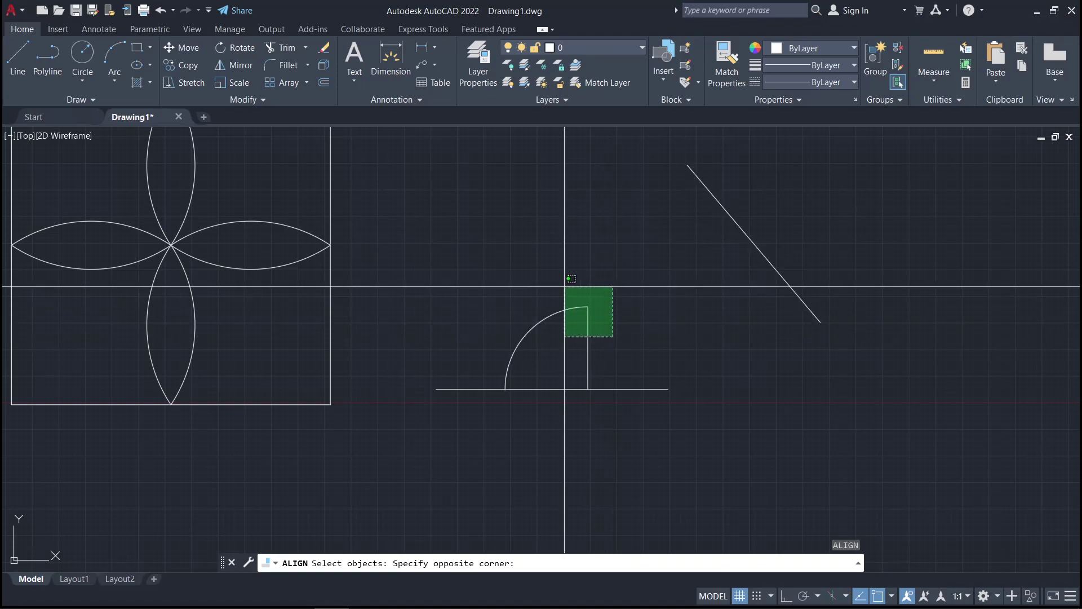
pyautogui.click(585, 287)
pyautogui.press('Return')
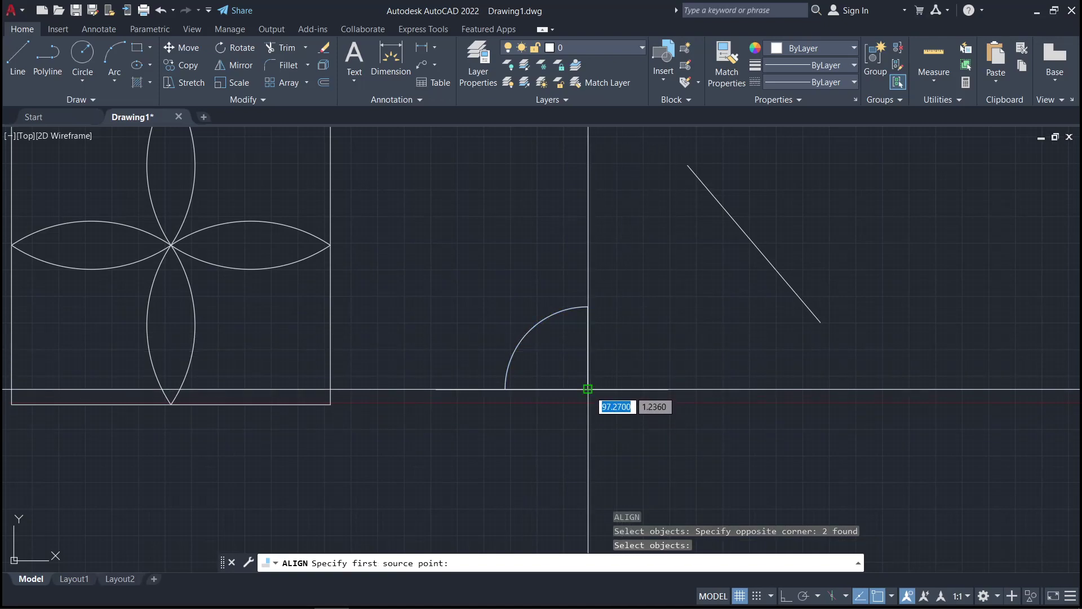
pyautogui.click(588, 389)
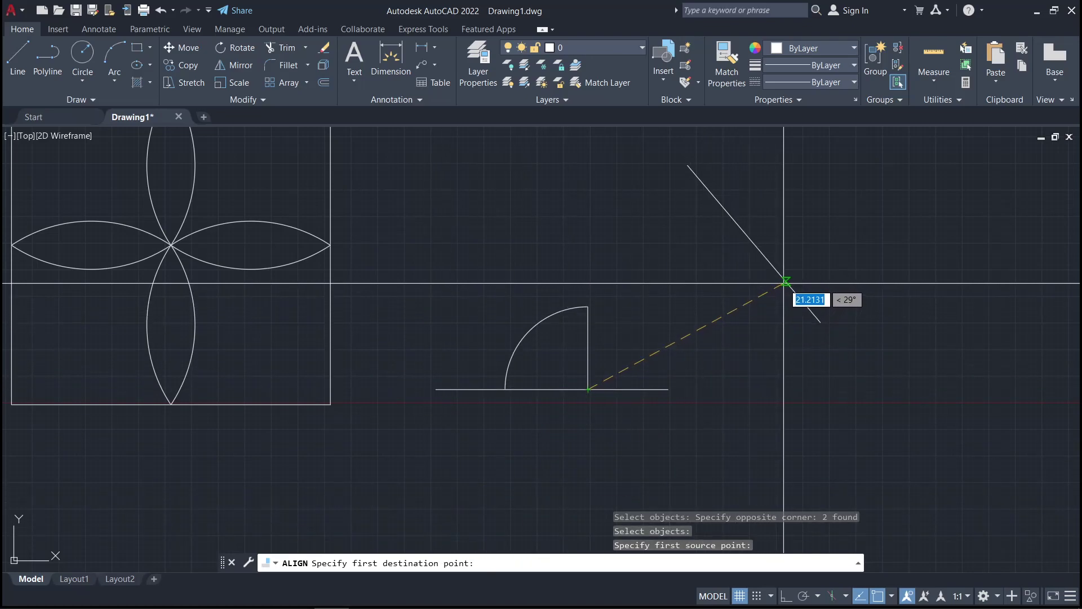
pyautogui.click(785, 281)
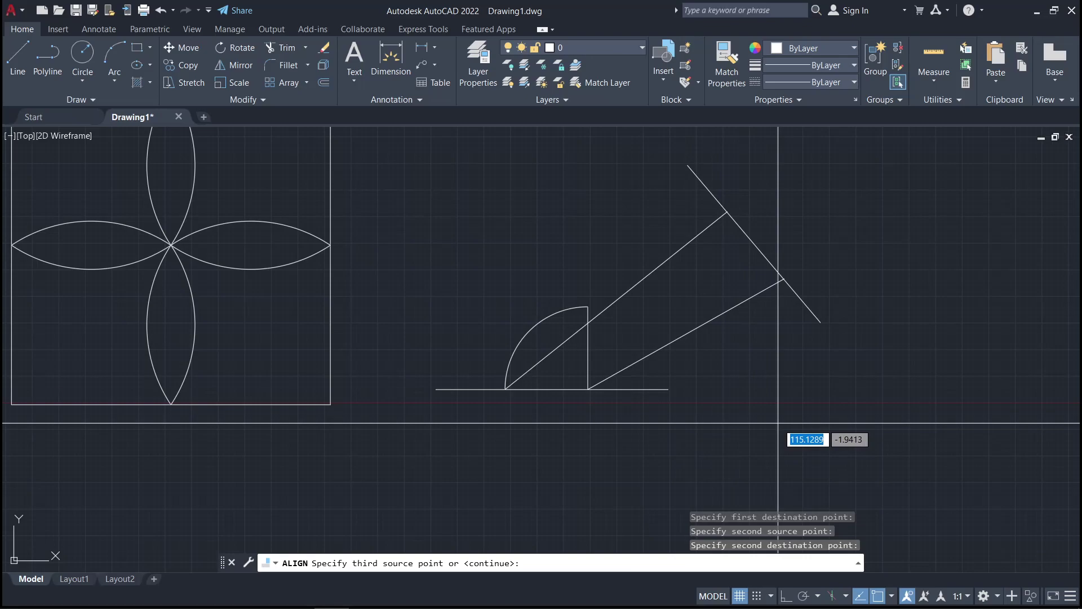
pyautogui.press('Return')
pyautogui.press('Return')
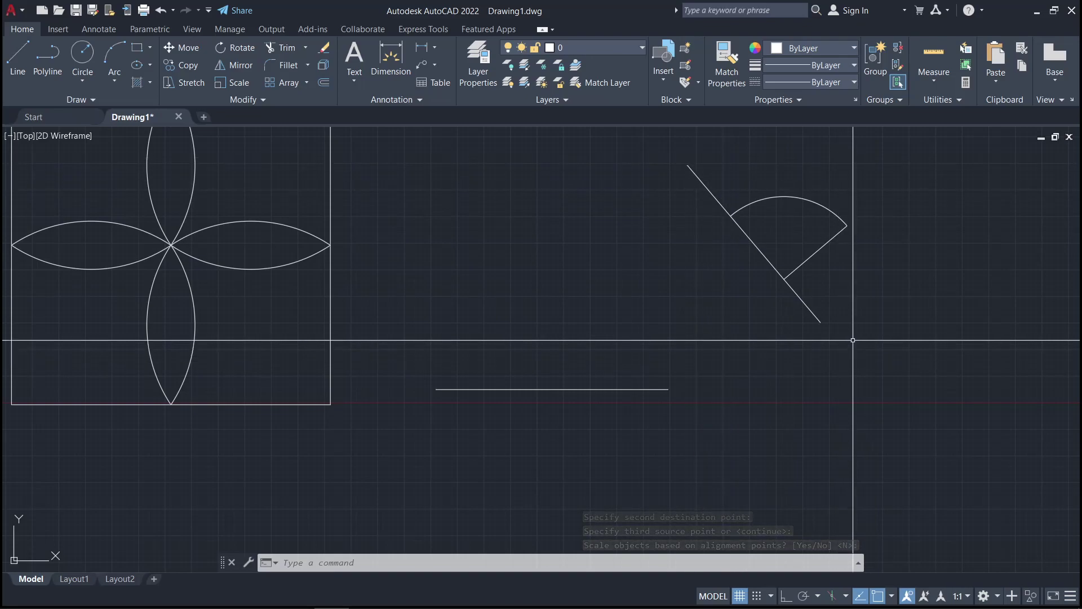
pyautogui.write('U')
pyautogui.press('Return')
pyautogui.write('AL')
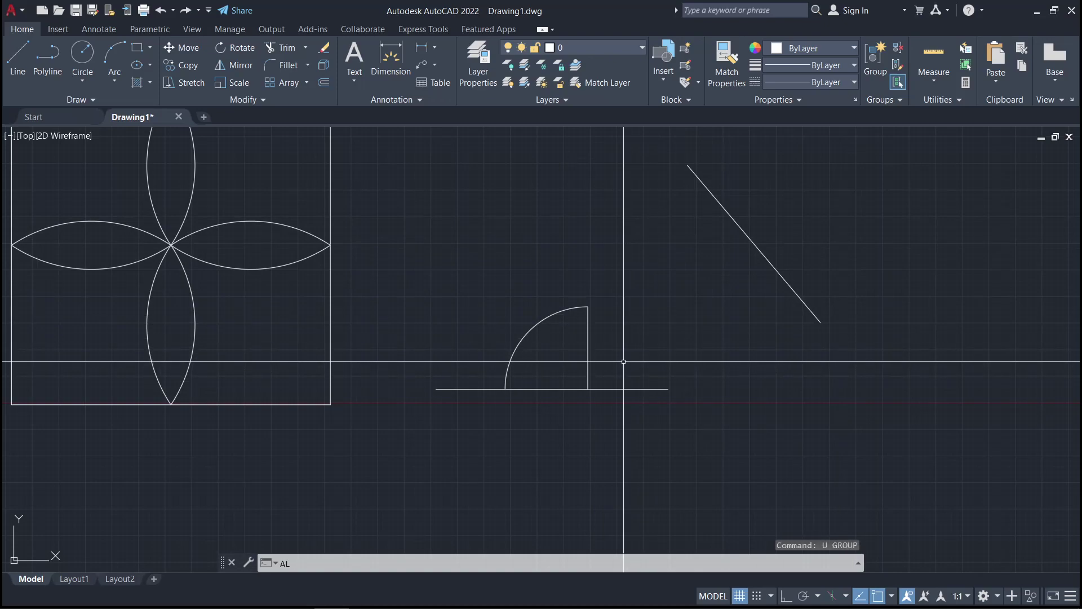
# Align the fan's arc and edge so its right-angle corner and edge sit on the diagonal, unscaled
pyautogui.press('Return')
pyautogui.click(632, 343)
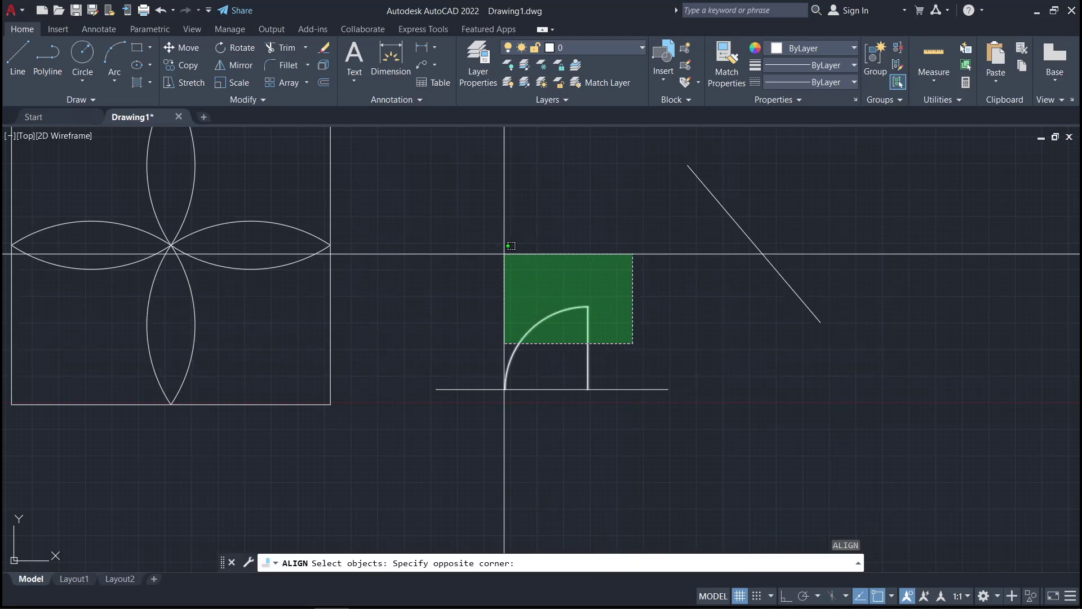
pyautogui.click(497, 251)
pyautogui.press('Return')
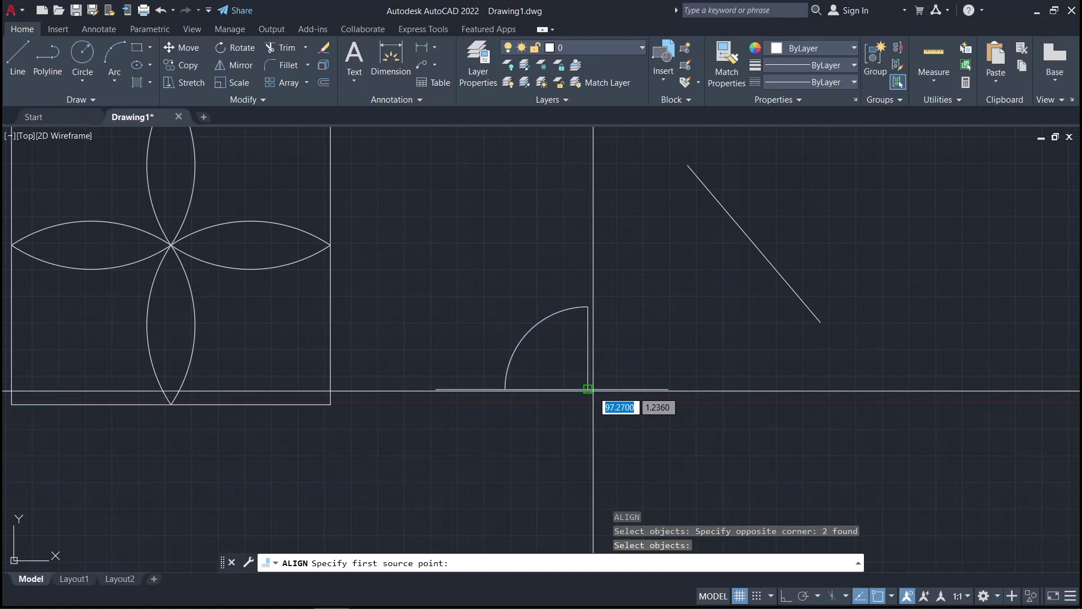
pyautogui.click(587, 389)
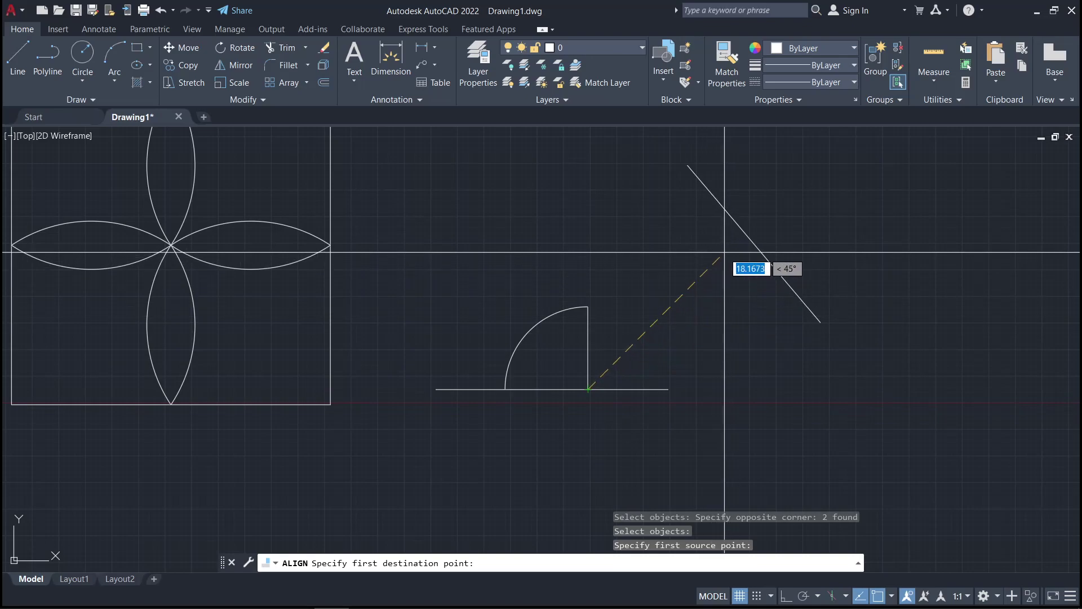
pyautogui.click(724, 207)
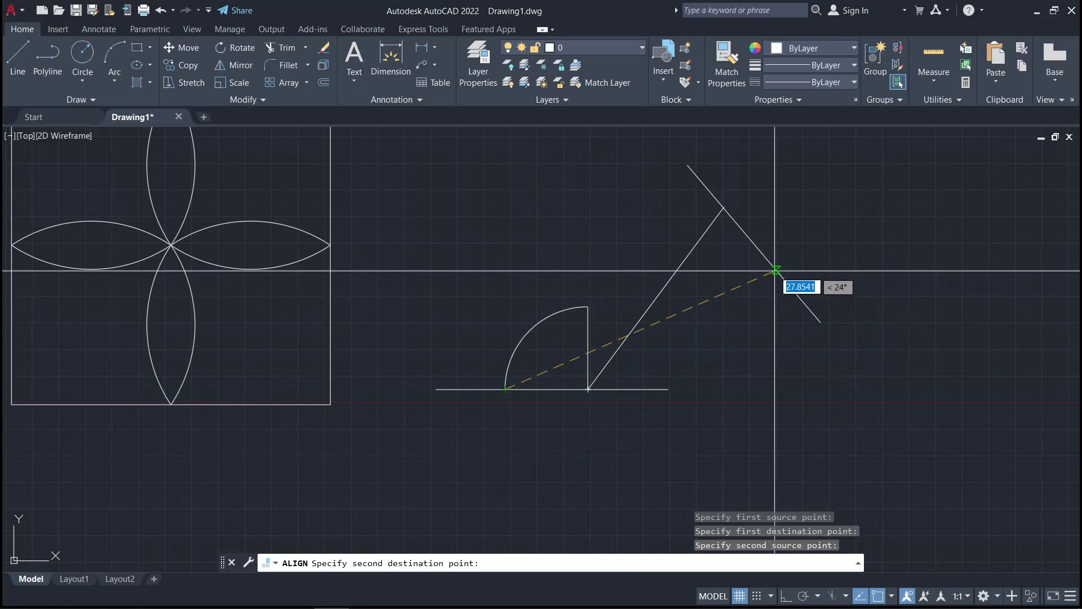
pyautogui.click(769, 263)
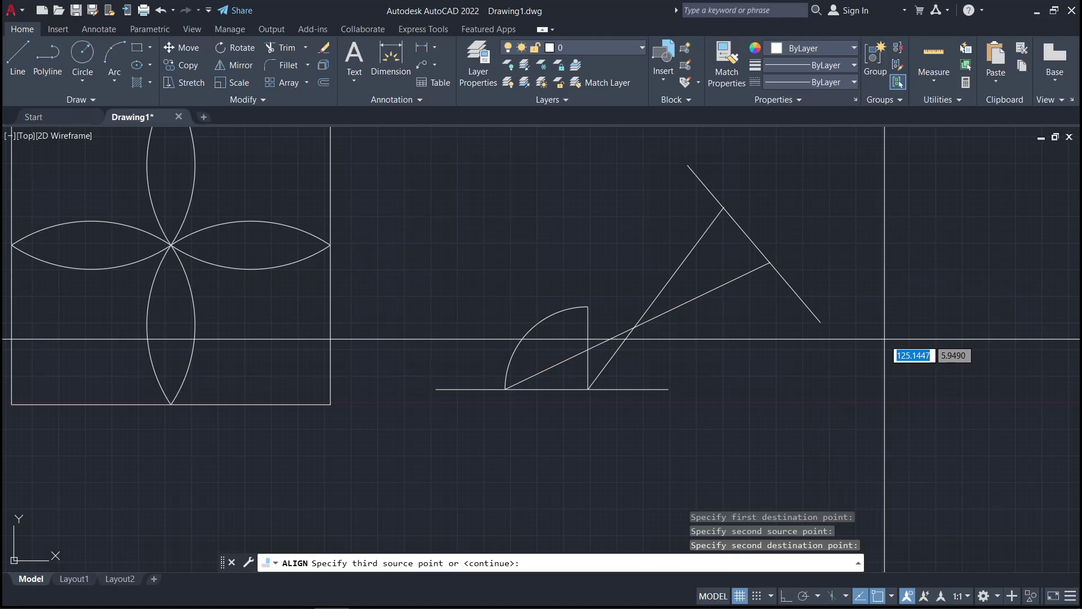
pyautogui.press('Return')
pyautogui.press('Return')
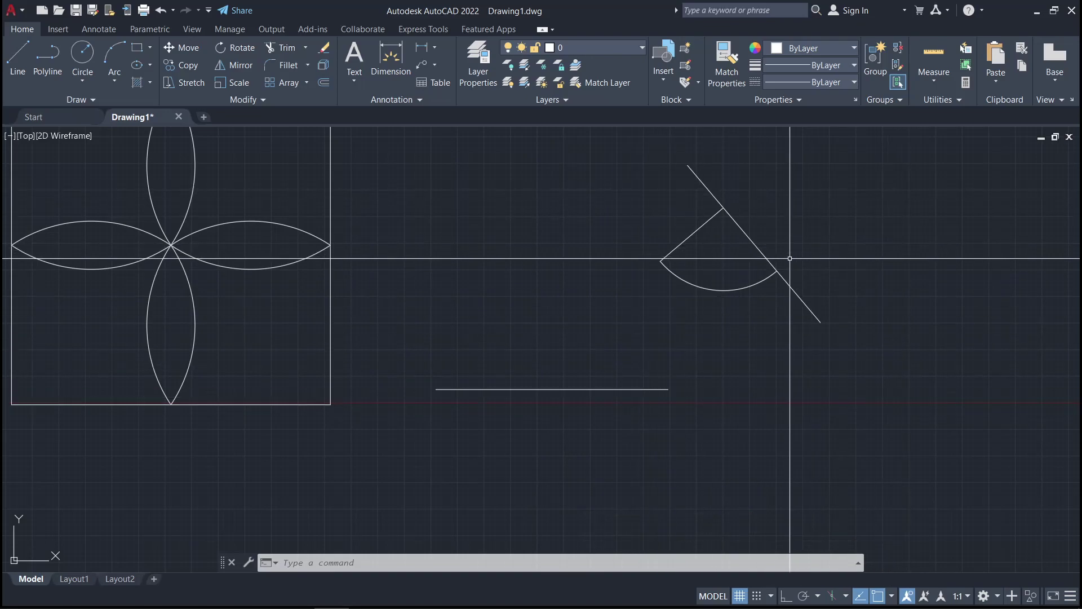
# Pan and zoom to frame the roofed four-petal square and the fan on the diagonal
pyautogui.moveTo(653, 368)
pyautogui.mouseDown(button='middle')
pyautogui.moveTo(719, 421)
pyautogui.moveTo(715, 442)
pyautogui.mouseUp(button='middle')
pyautogui.scroll(-4, 715, 442)
pyautogui.scroll(2, 688, 379)
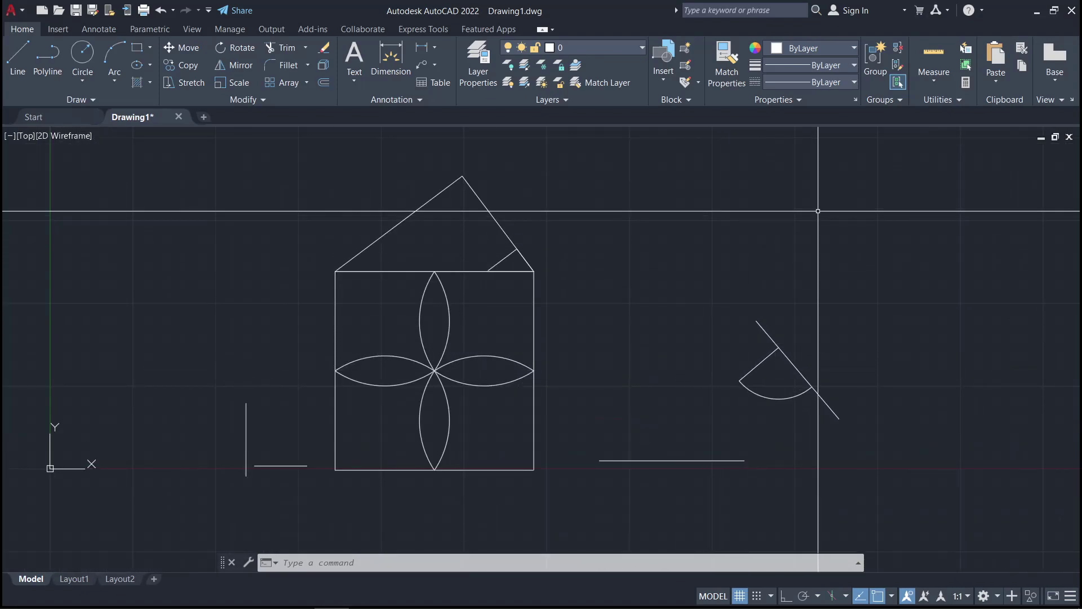
pyautogui.moveTo(786, 252); pyautogui.dragTo(844, 254, button='middle')
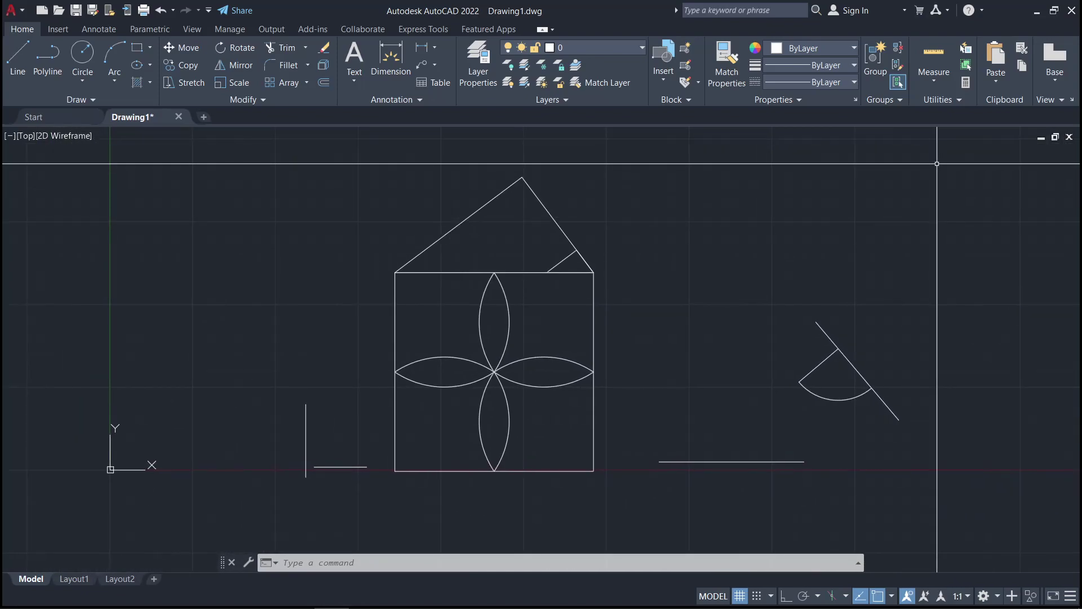